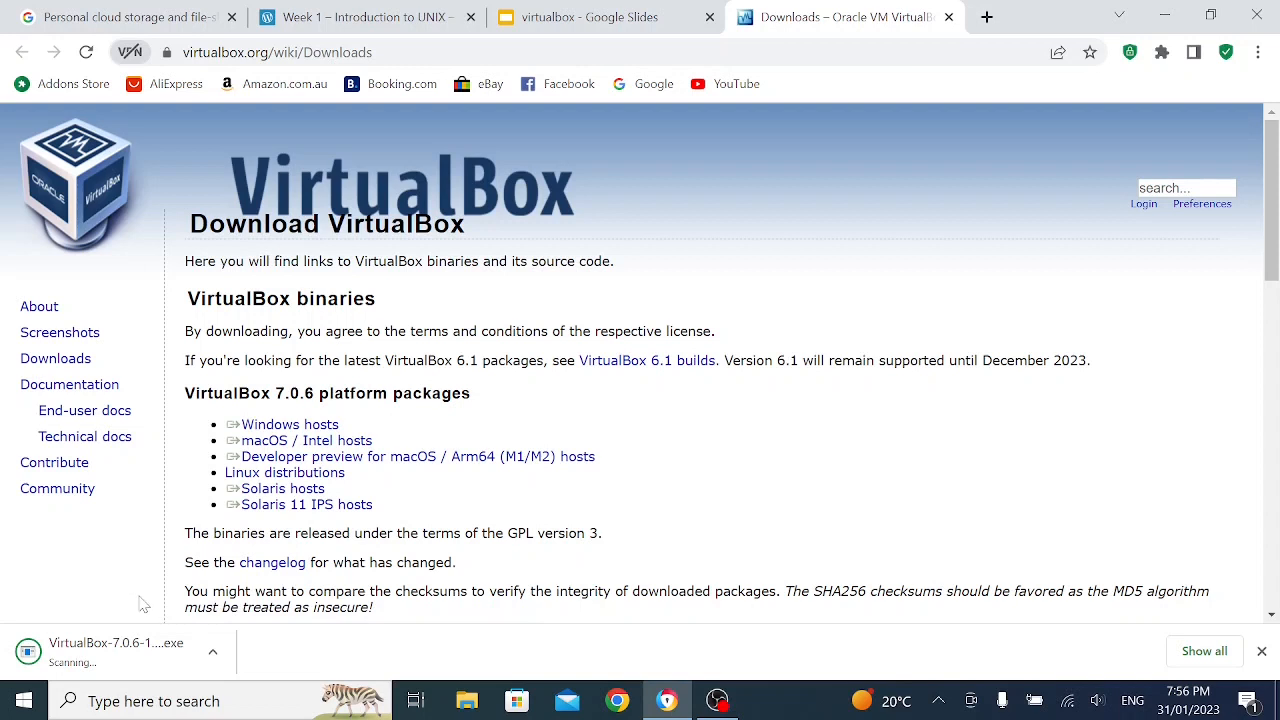
Step: Run the downloaded VirtualBox 7.0.6 installer and check the disk space requirements of the custom setup
{"action": "left_click", "coordinate": [141, 674]}
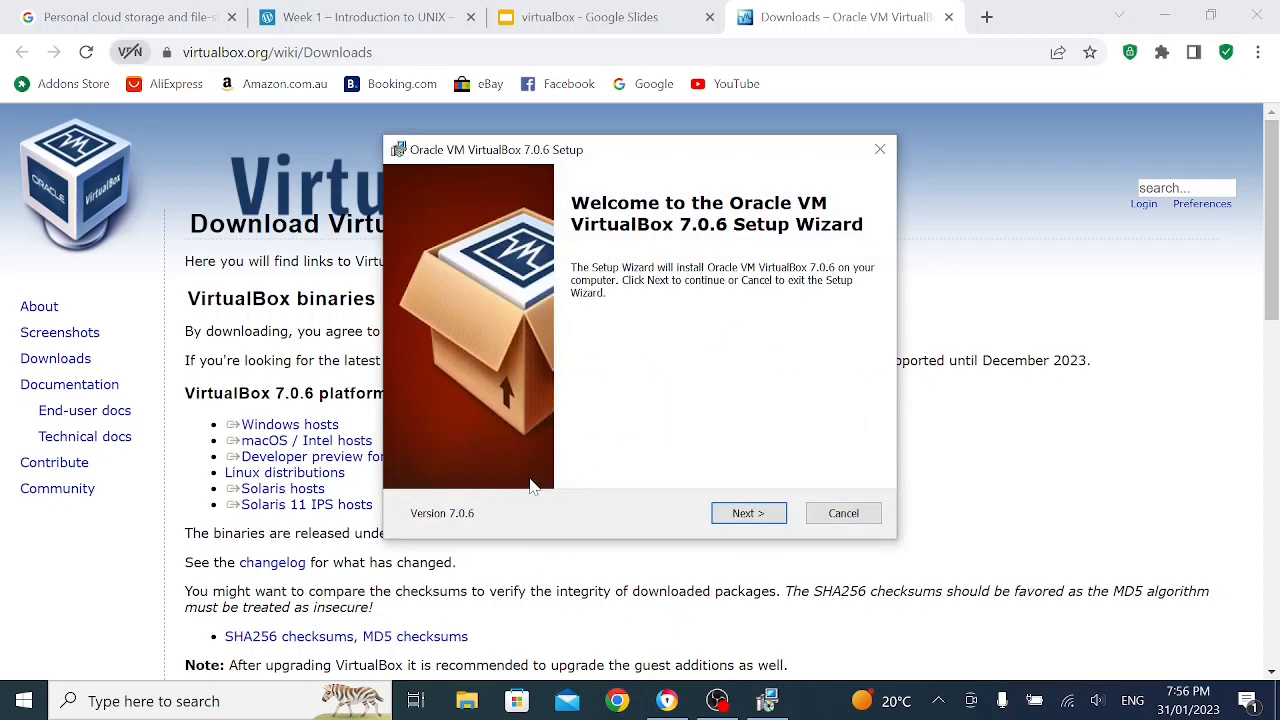
{"action": "left_click", "coordinate": [770, 514]}
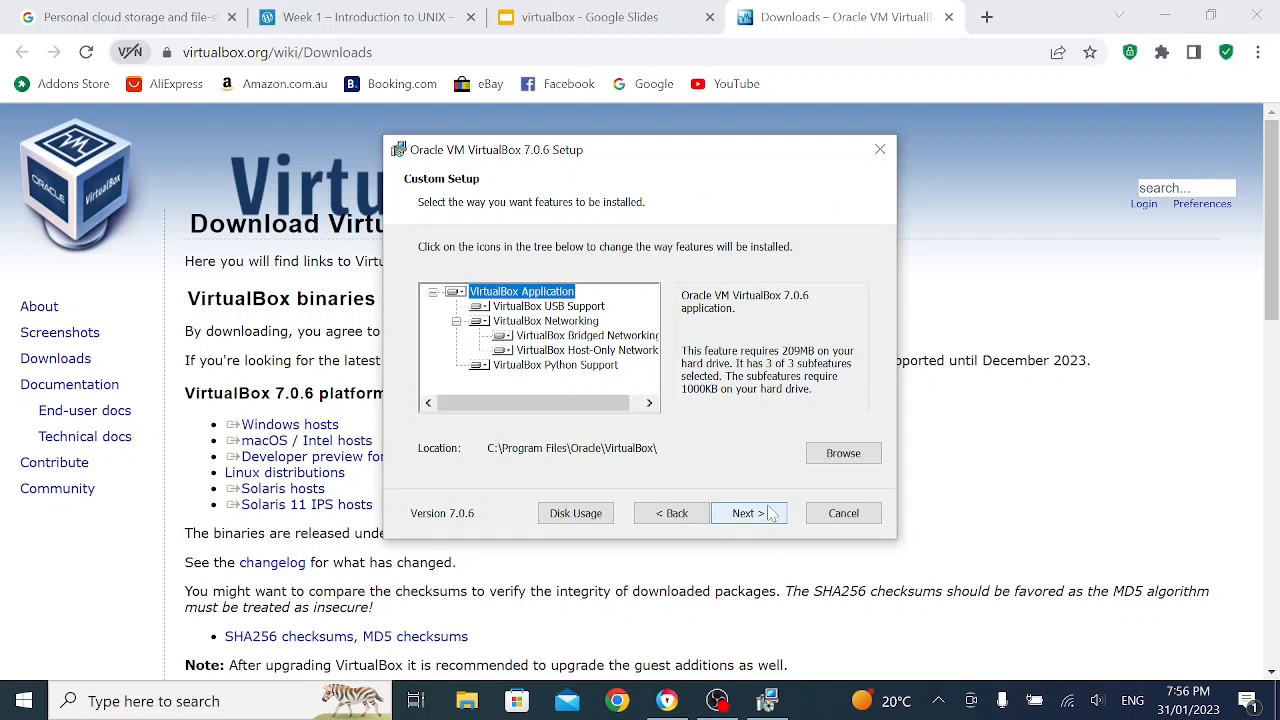
{"action": "left_click", "coordinate": [575, 514]}
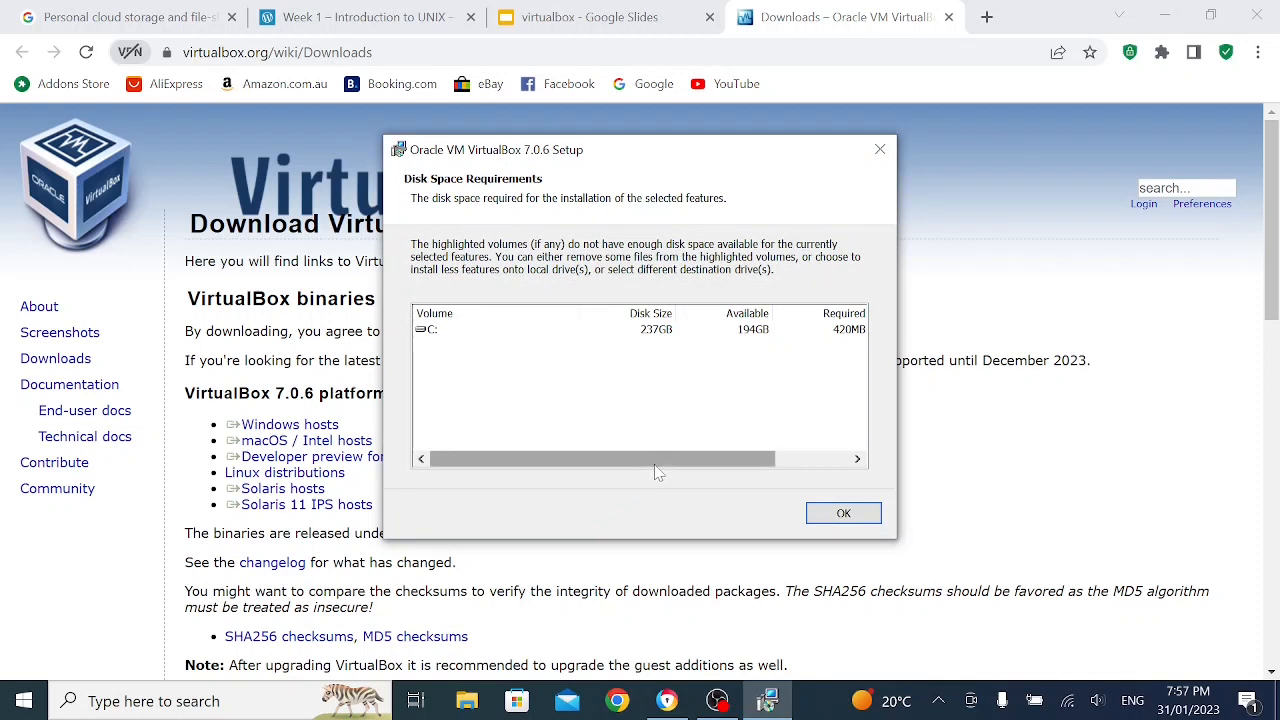
{"action": "left_click_drag", "start_coordinate": [660, 472], "coordinate": [721, 473]}
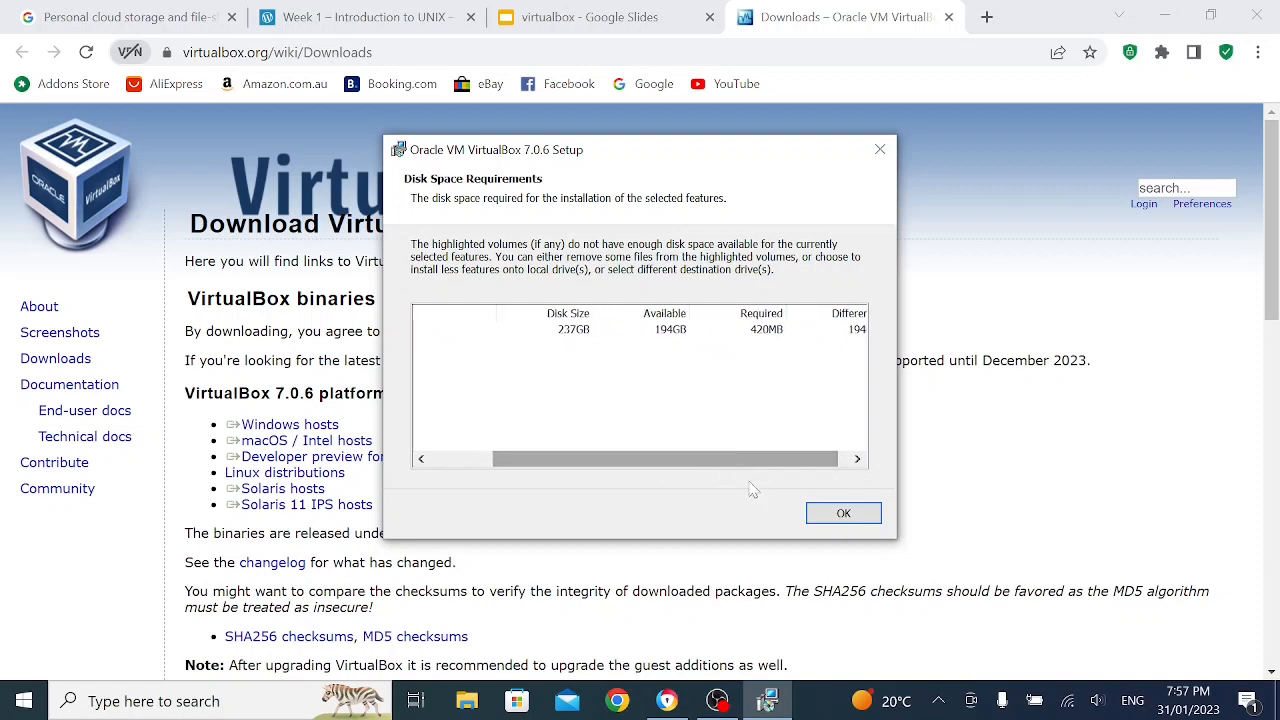
{"action": "left_click", "coordinate": [818, 516]}
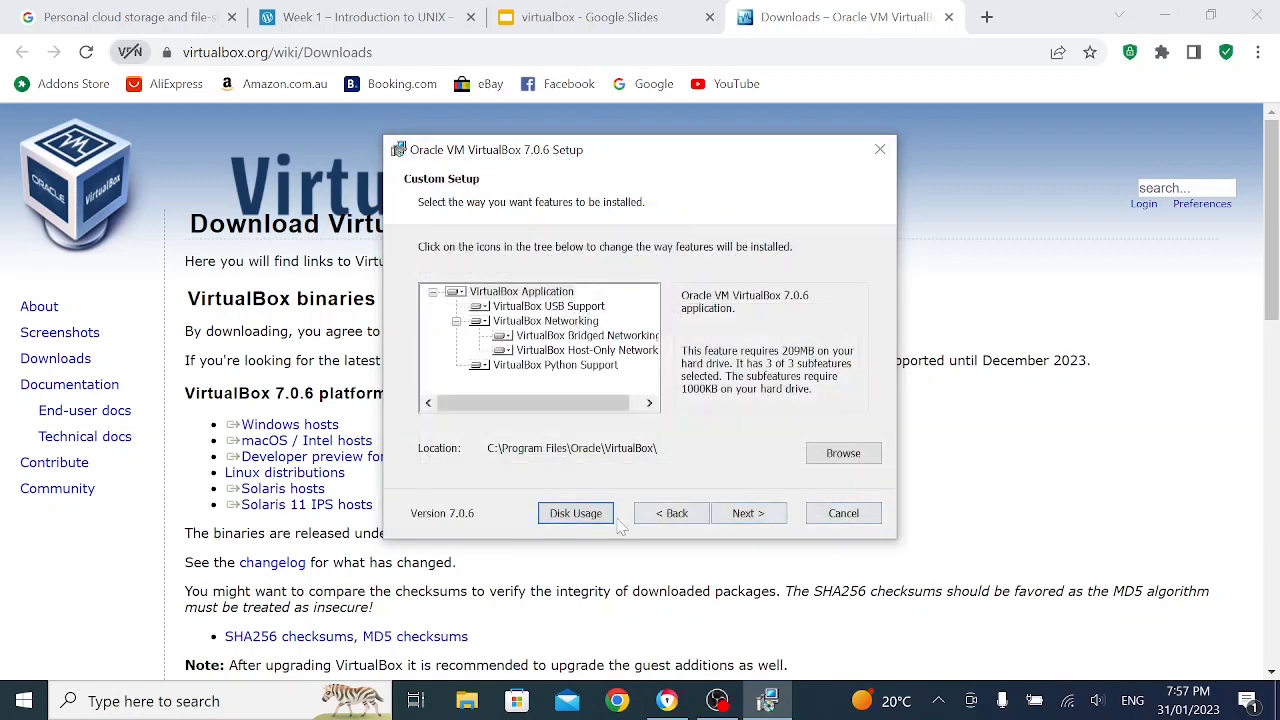
Step: Install VirtualBox 7.0.6 with the default features, accepting the network interface and Python dependency notices, and finish with the program set to start
{"action": "left_click", "coordinate": [748, 513]}
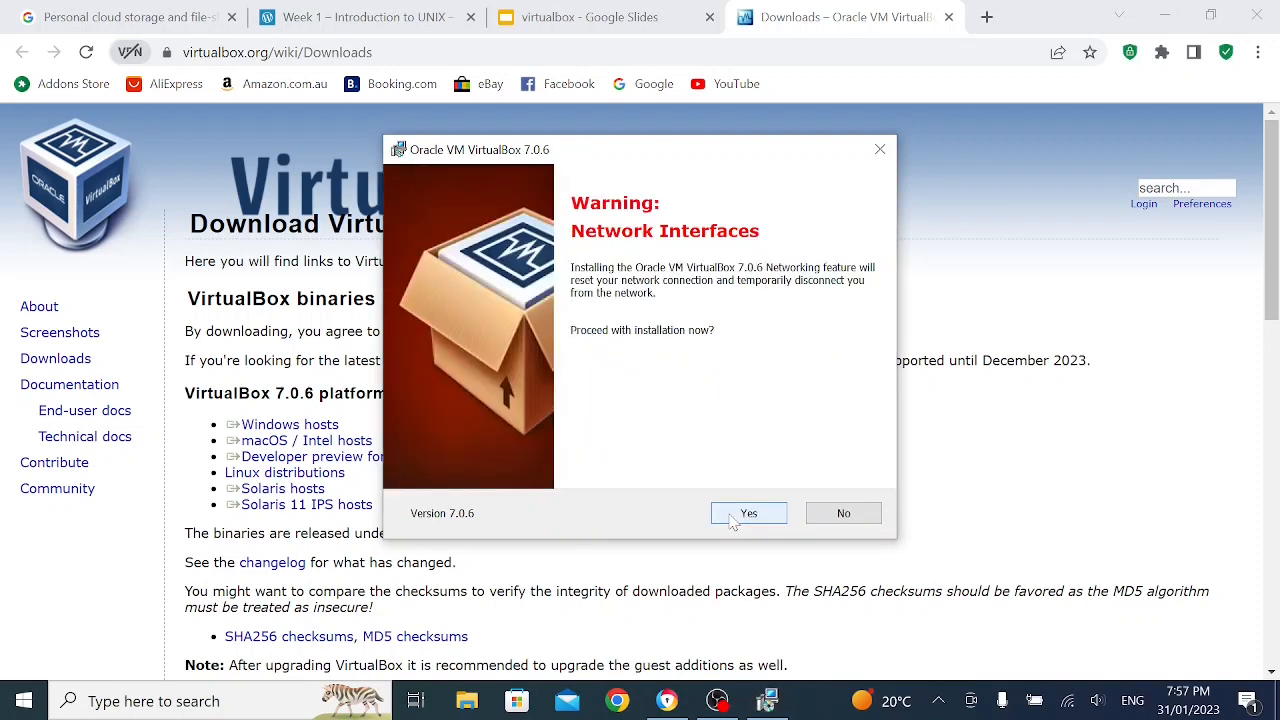
{"action": "left_click", "coordinate": [733, 518]}
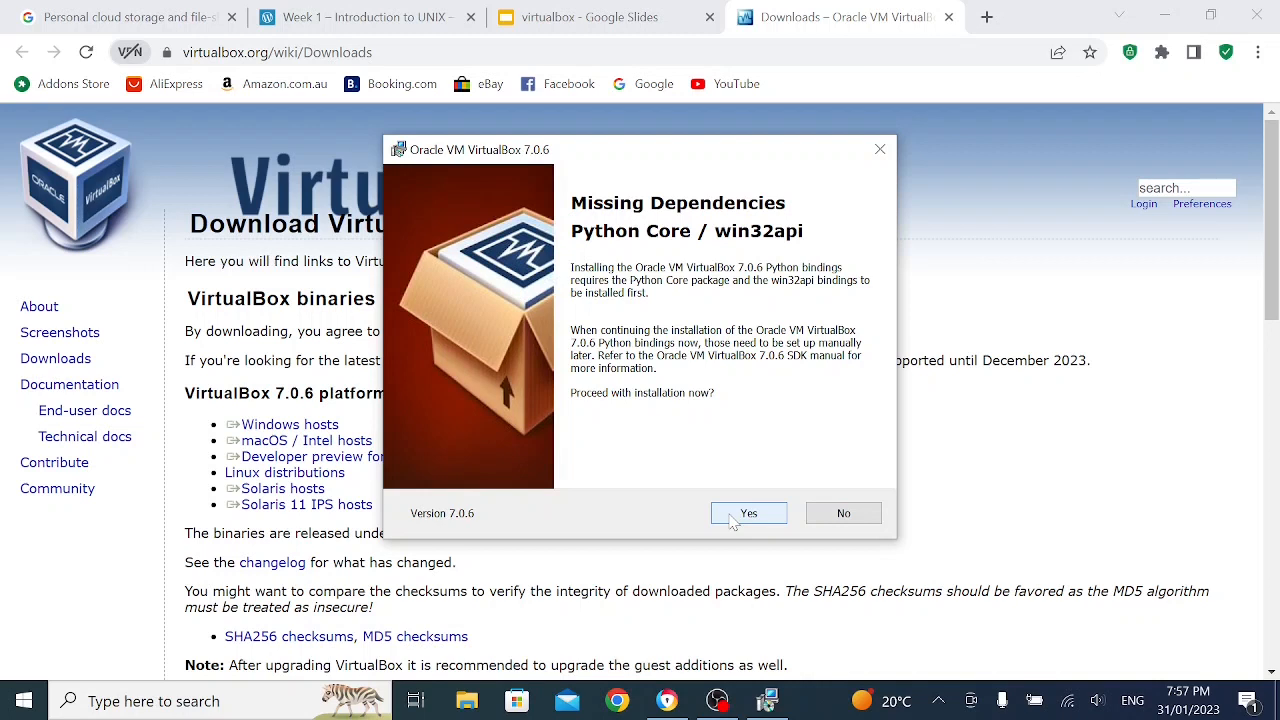
{"action": "left_click", "coordinate": [733, 518]}
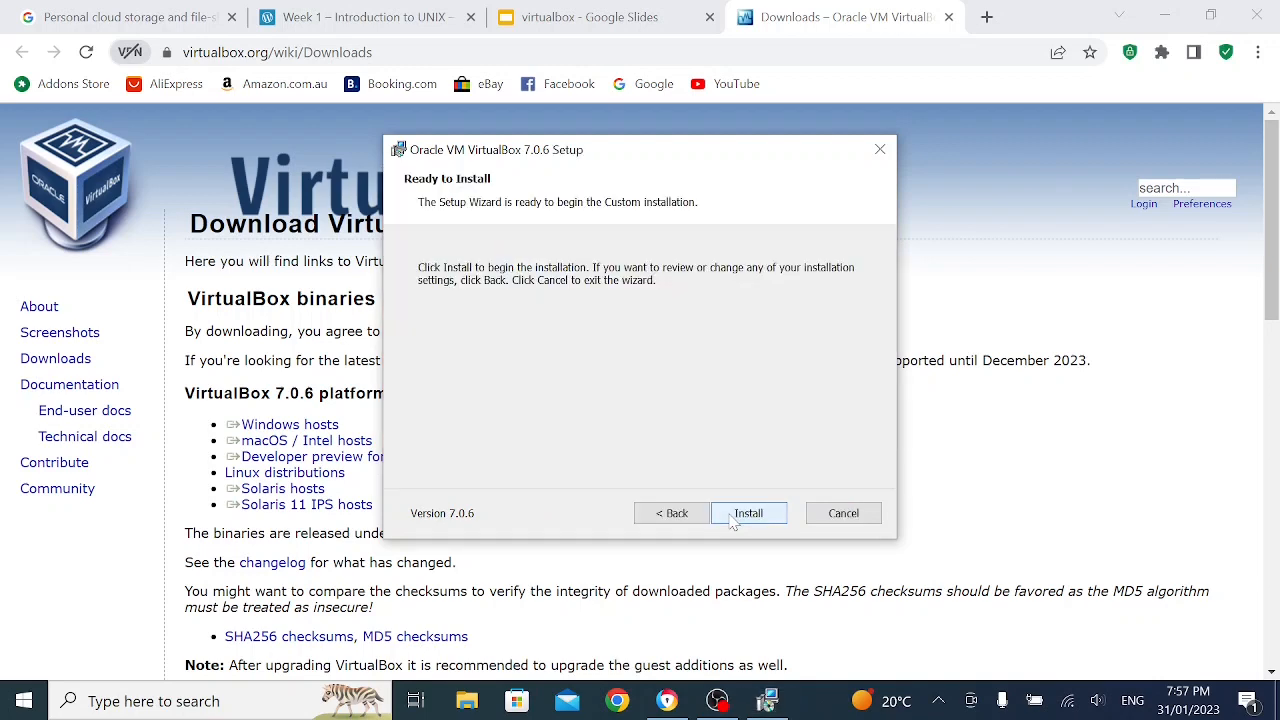
{"action": "left_click", "coordinate": [733, 518]}
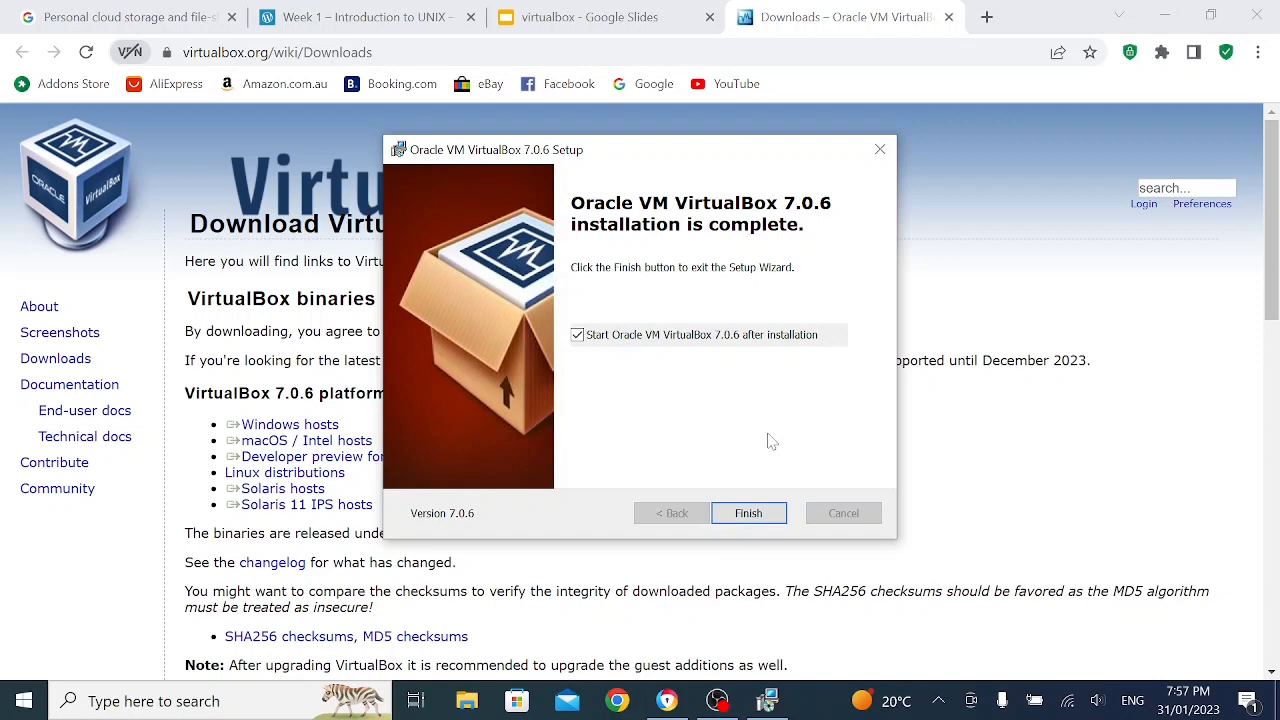
{"action": "left_click", "coordinate": [750, 516]}
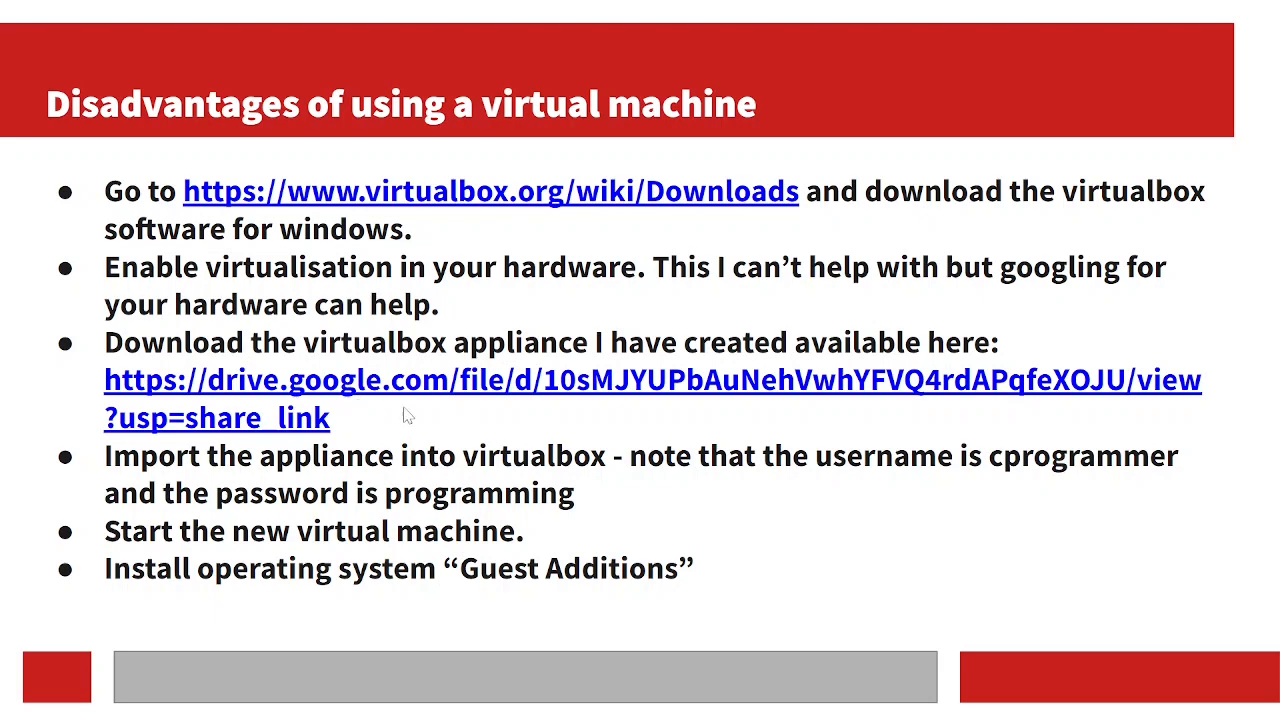
Step: Exit the slideshow and copy the Google Drive link to the VirtualBox appliance from slide 5
{"action": "key", "text": "Escape"}
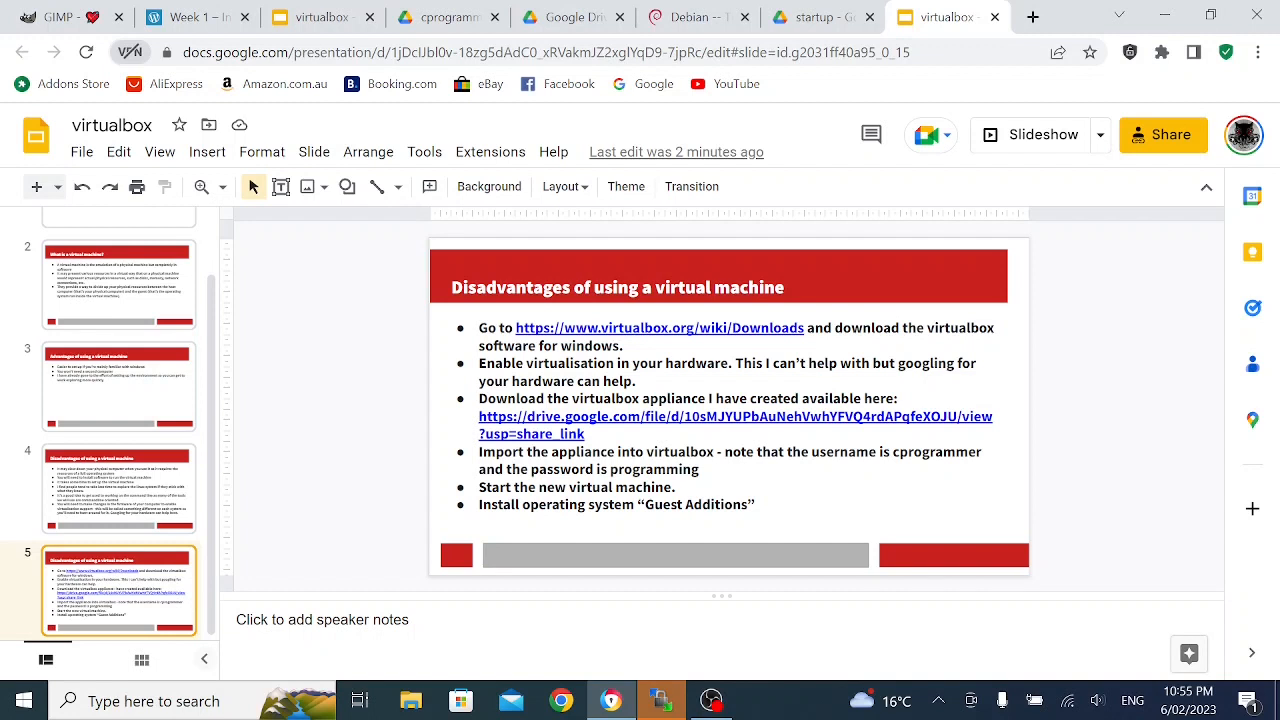
{"action": "left_click_drag", "start_coordinate": [586, 433], "coordinate": [479, 417]}
{"action": "key", "text": "ctrl+c"}
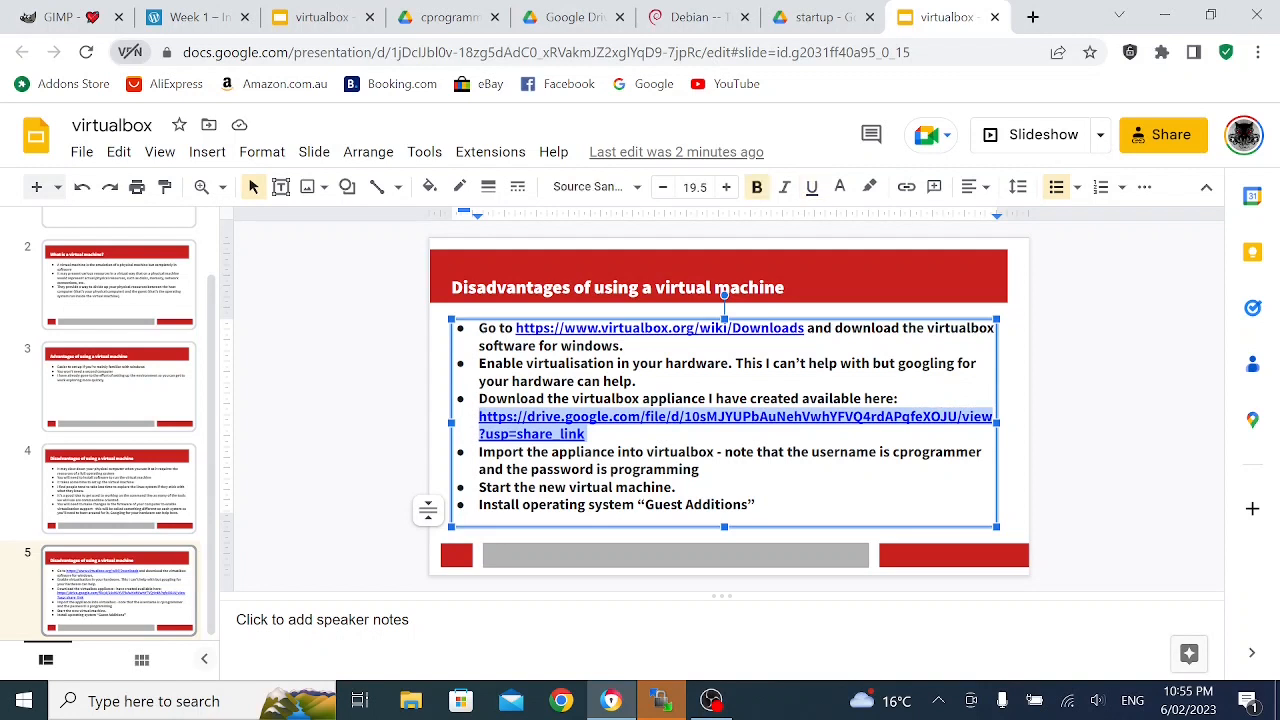
{"action": "left_click", "coordinate": [615, 451]}
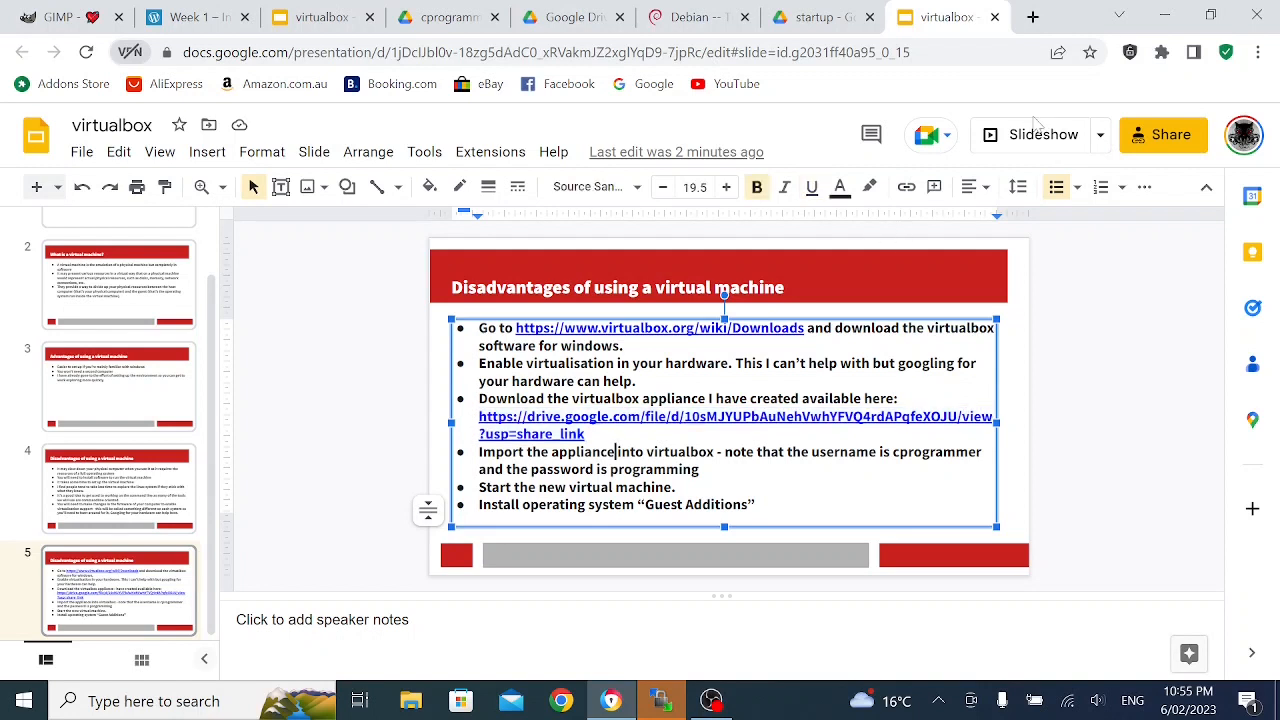
Step: Open the copied Google Drive link in a new browser tab and download cprogrammer_v0_3_2.ova without a virus scan
{"action": "left_click", "coordinate": [1033, 17]}
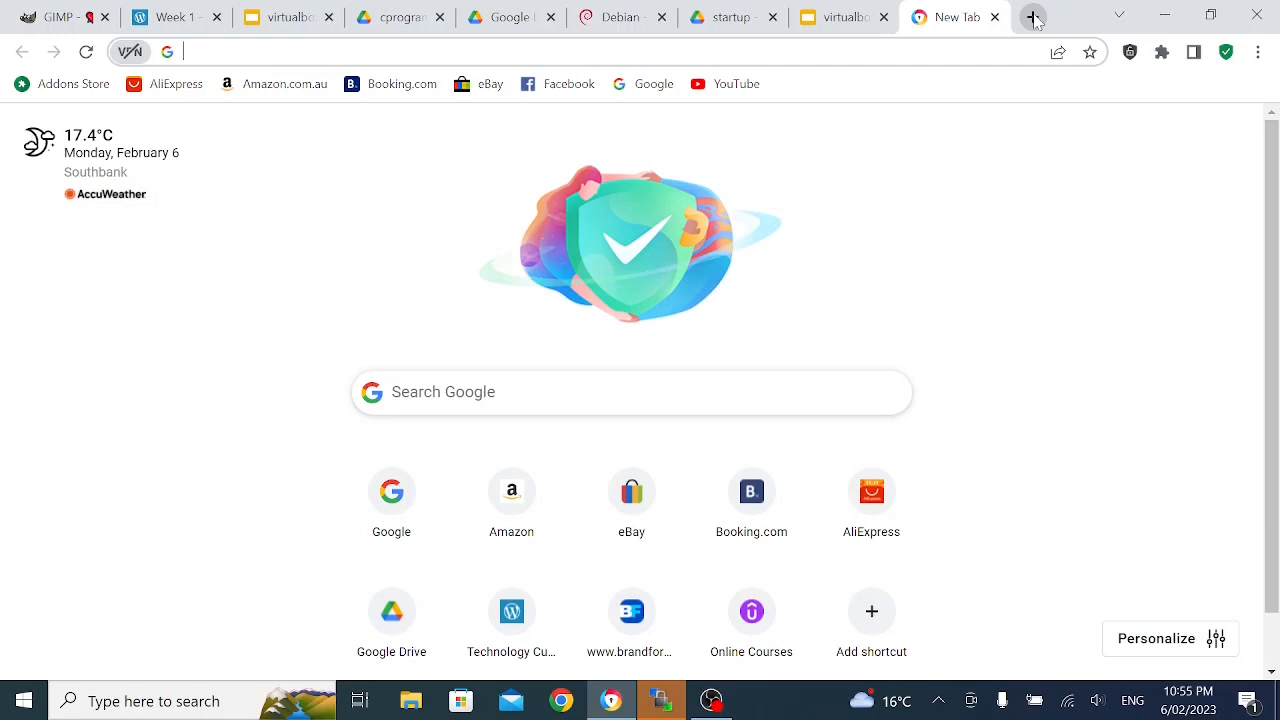
{"action": "key", "text": "ctrl+v"}
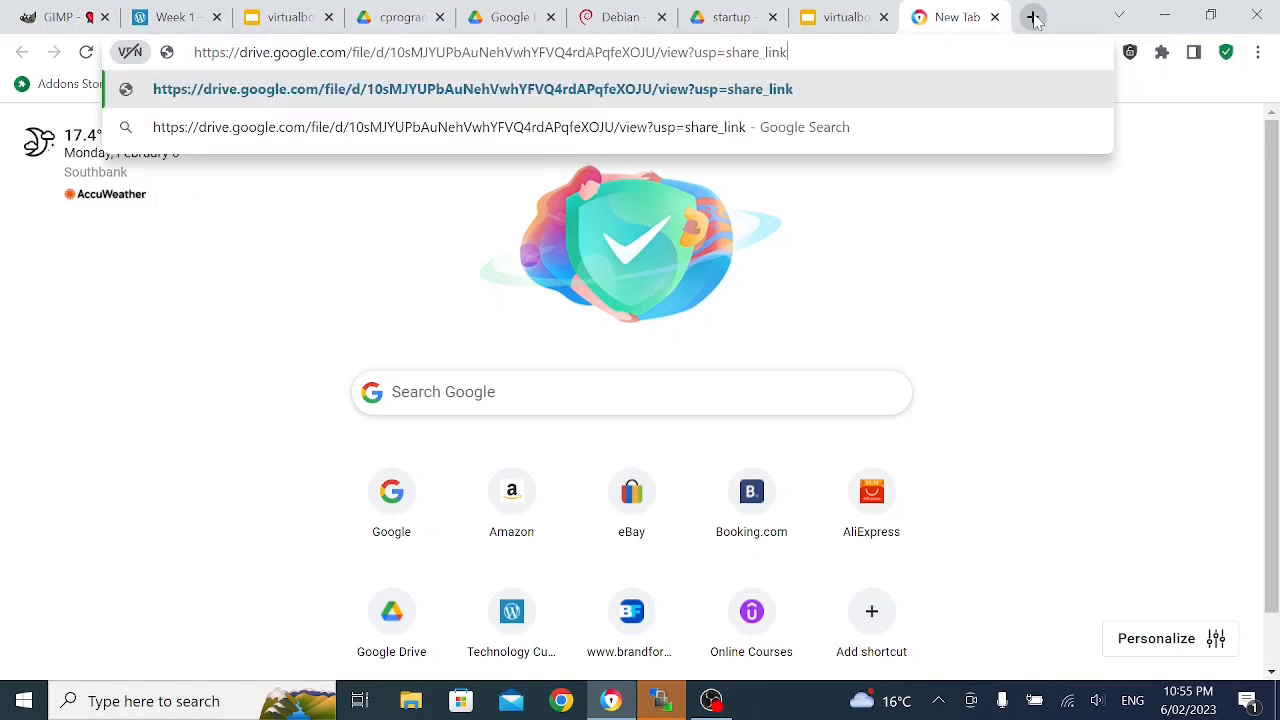
{"action": "key", "text": "Return"}
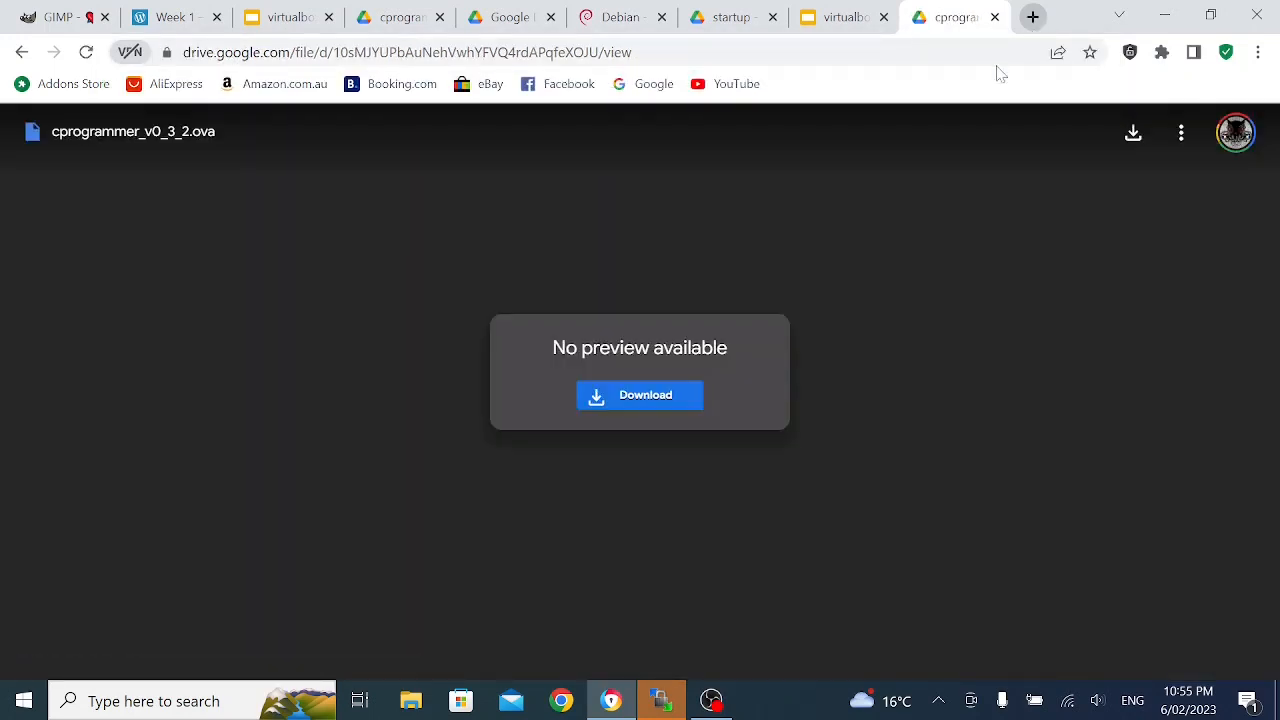
{"action": "left_click", "coordinate": [642, 396]}
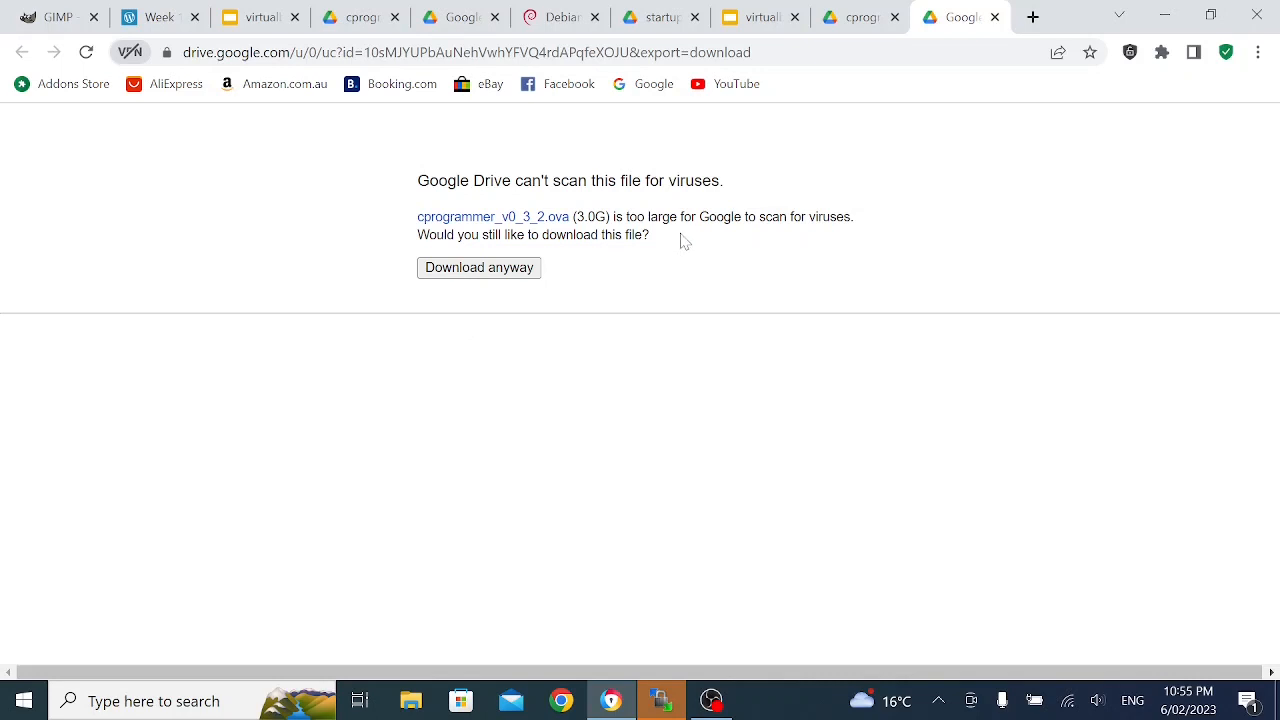
{"action": "left_click", "coordinate": [512, 268]}
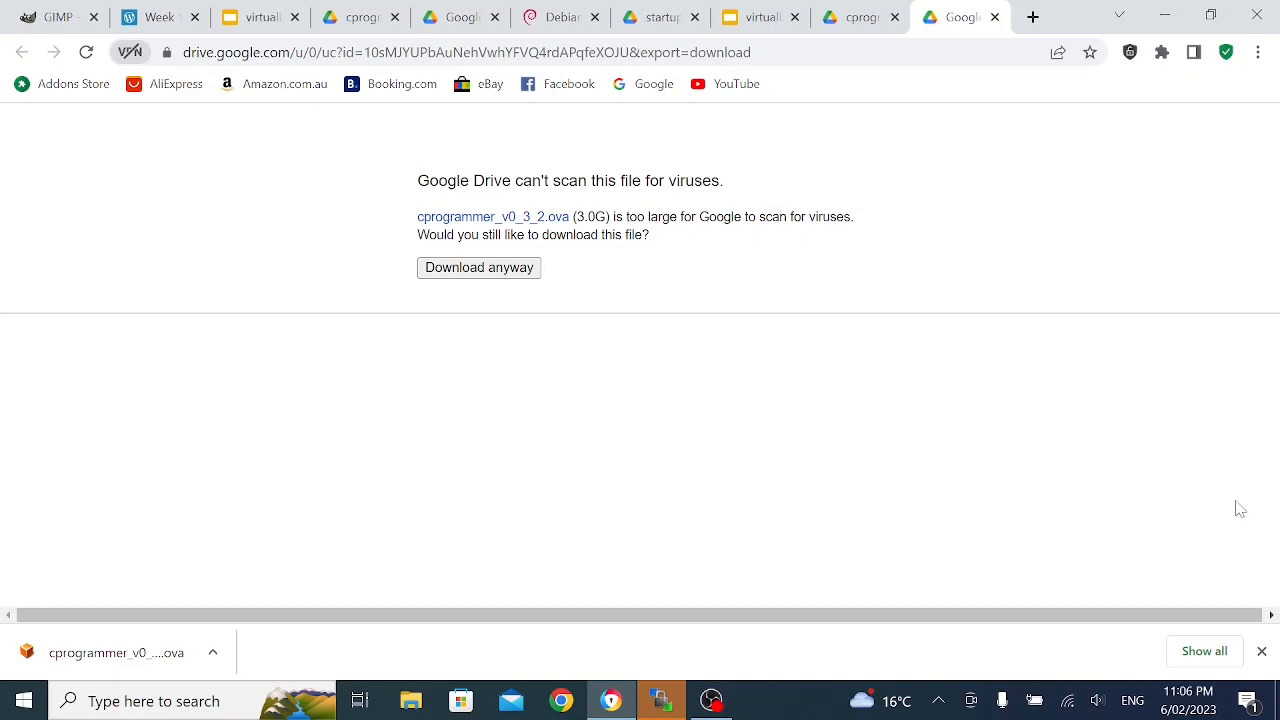
Step: Search Windows for "vi" and launch Oracle VM VirtualBox
{"action": "key", "text": "super"}
{"action": "key", "text": "super"}
{"action": "key", "text": "super"}
{"action": "type", "text": "vi"}
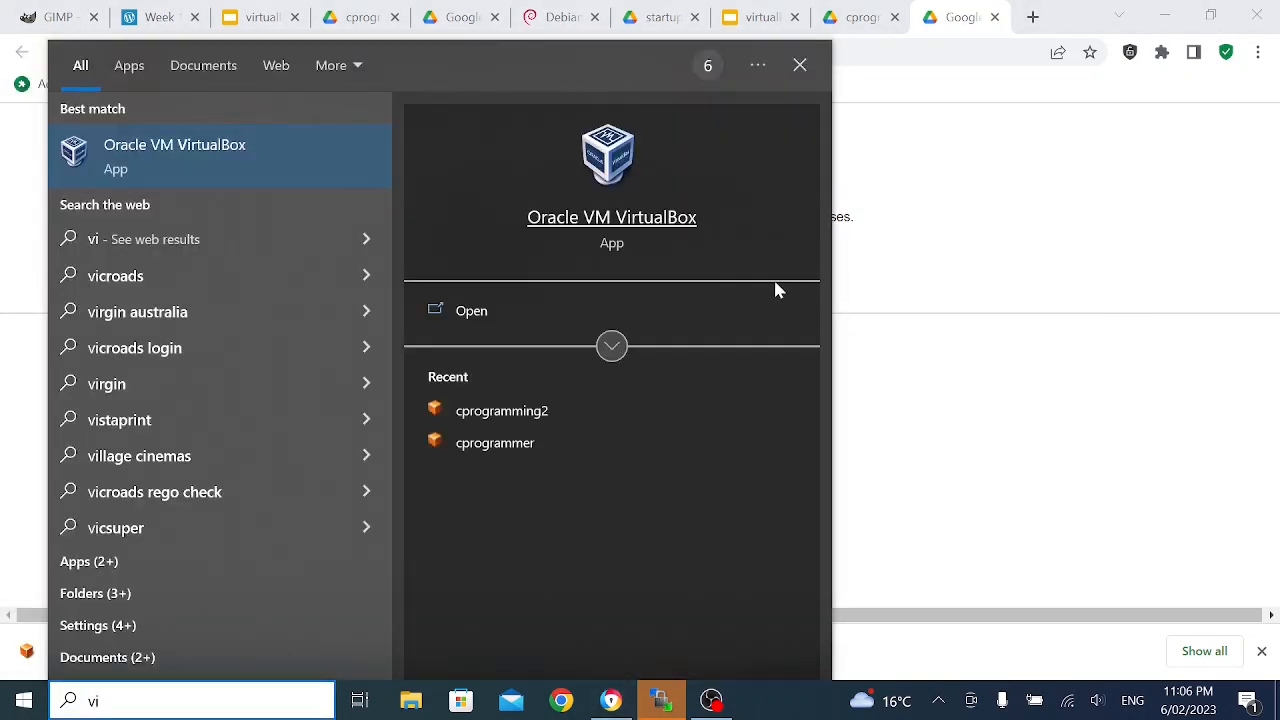
{"action": "left_click", "coordinate": [262, 162]}
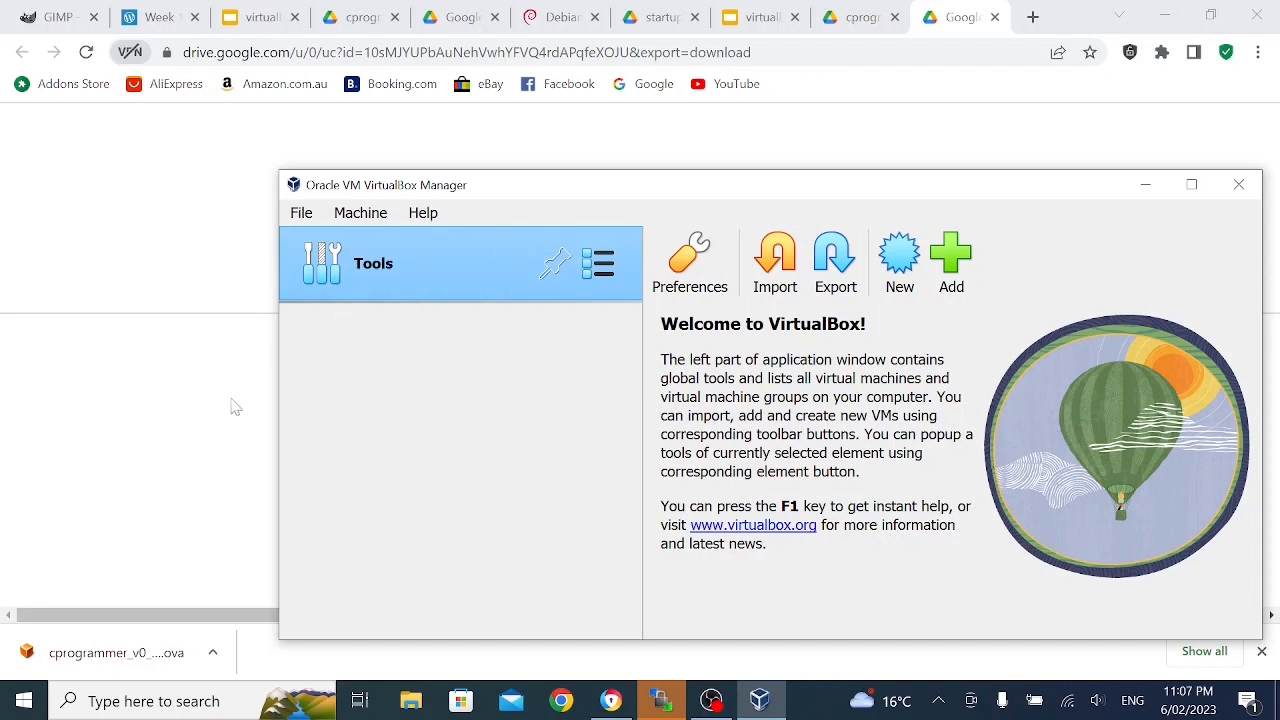
Step: Start an appliance import from the local file system, choose cprogrammer_v0_3_2 in the Downloads folder, and continue to the appliance settings
{"action": "left_click", "coordinate": [316, 216]}
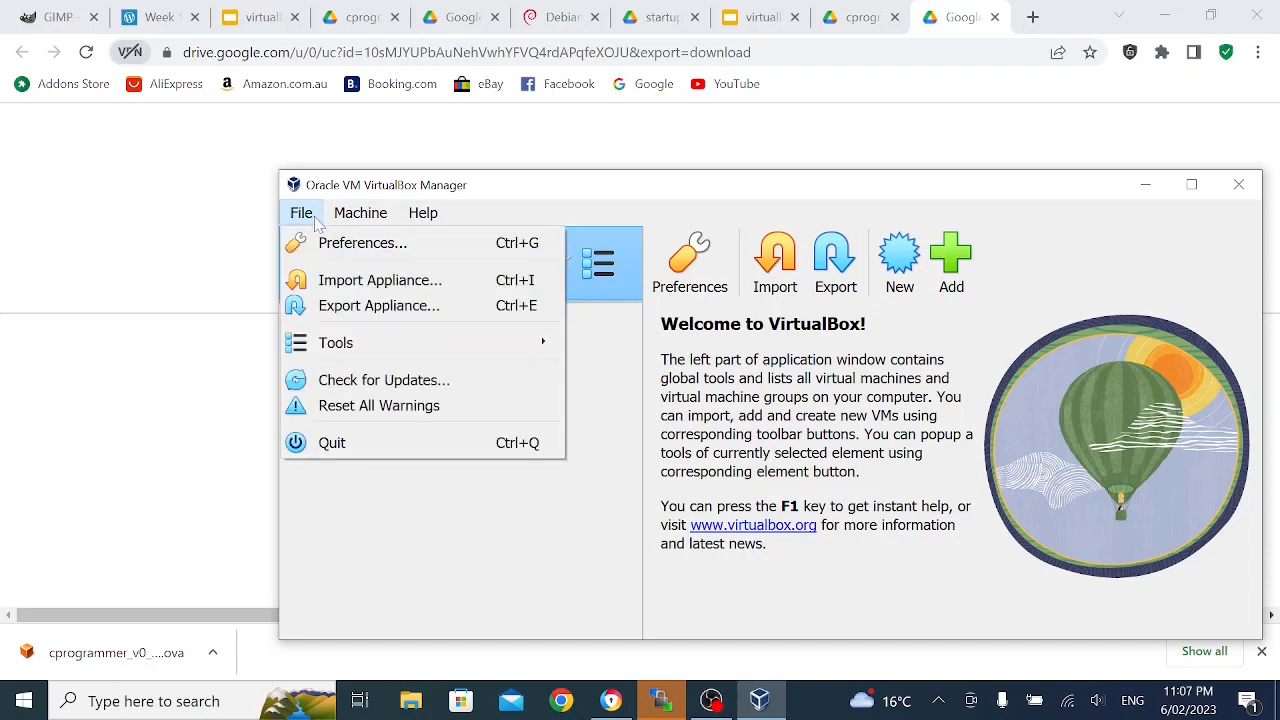
{"action": "left_click", "coordinate": [346, 279]}
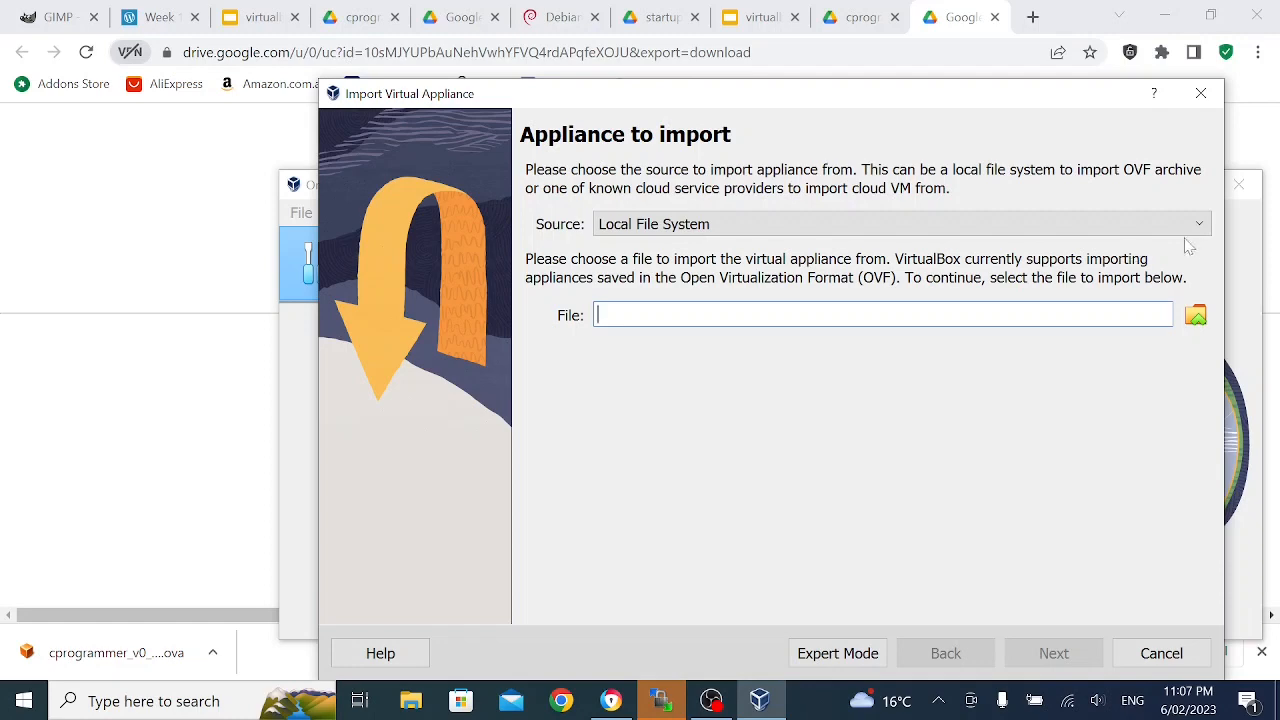
{"action": "left_click", "coordinate": [1196, 315]}
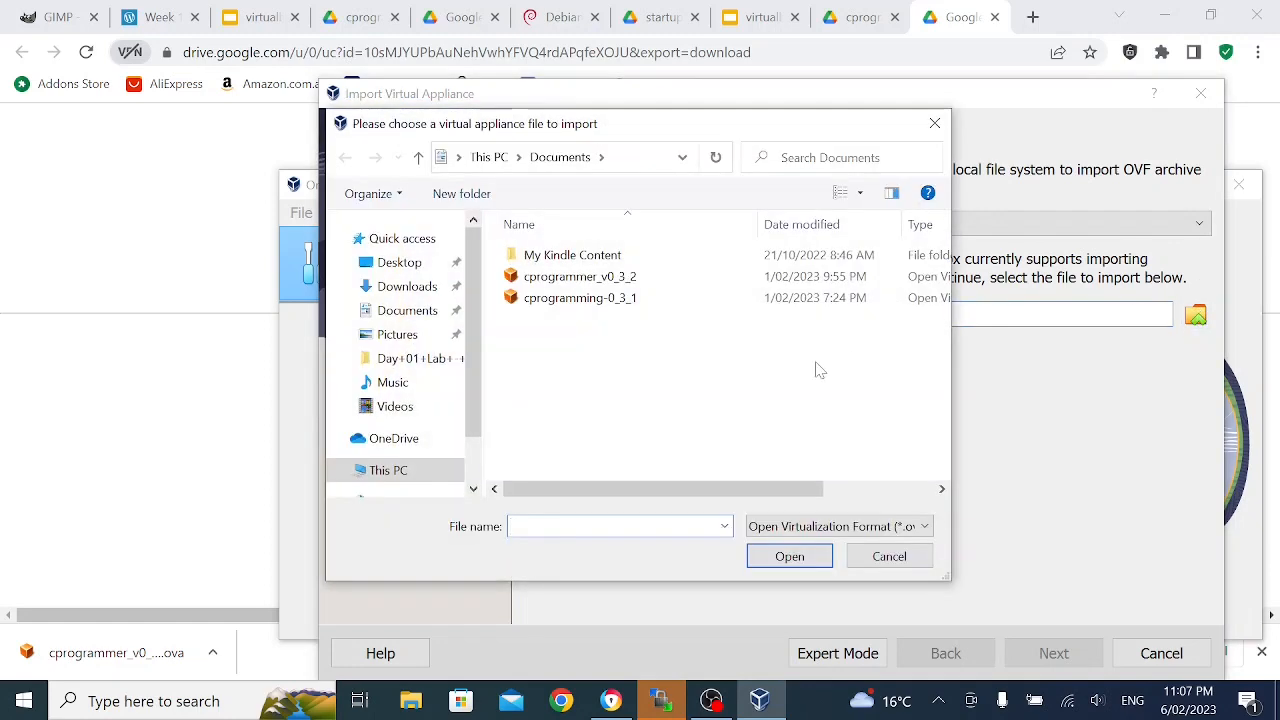
{"action": "left_click", "coordinate": [408, 292]}
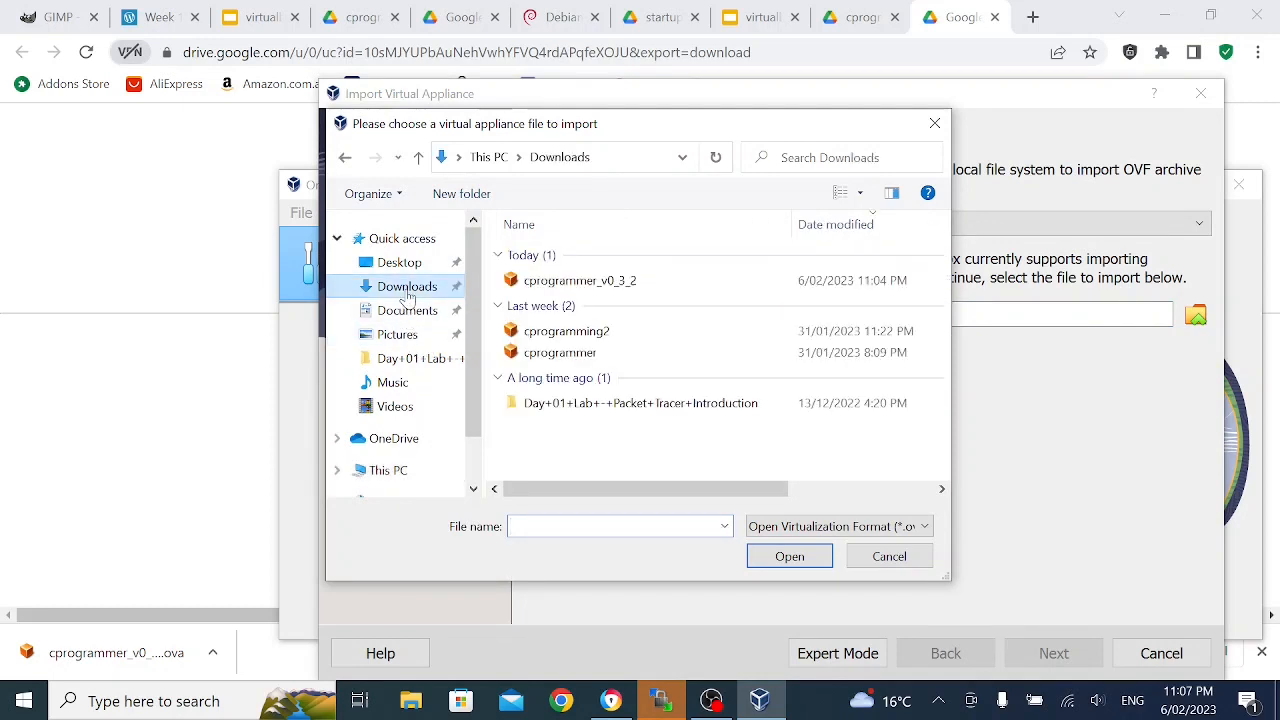
{"action": "left_click", "coordinate": [575, 284]}
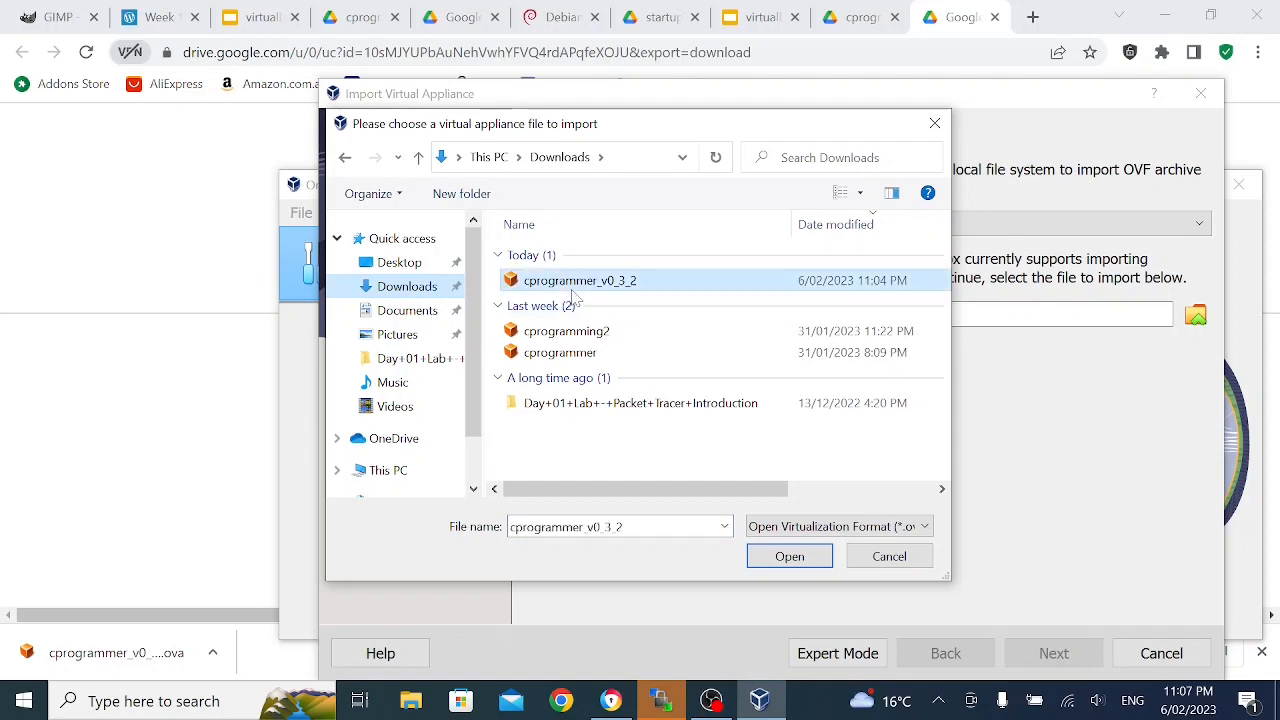
{"action": "left_click", "coordinate": [789, 556]}
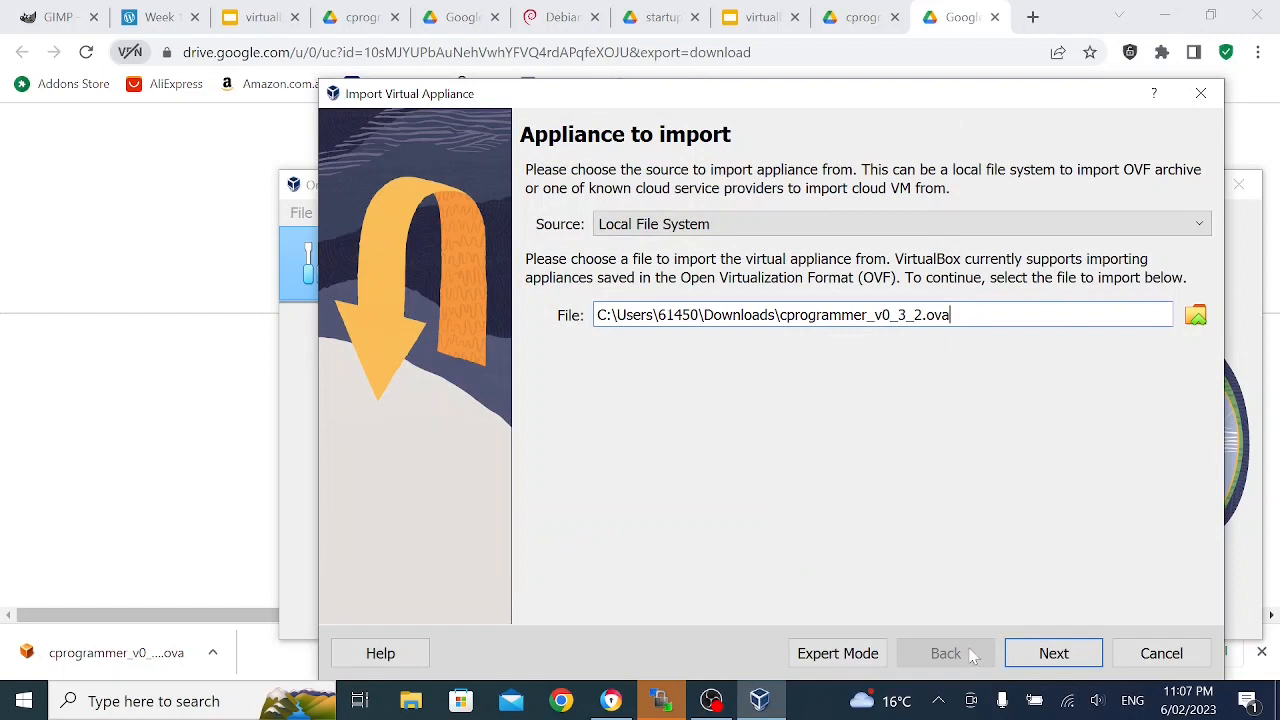
{"action": "left_click", "coordinate": [1076, 652]}
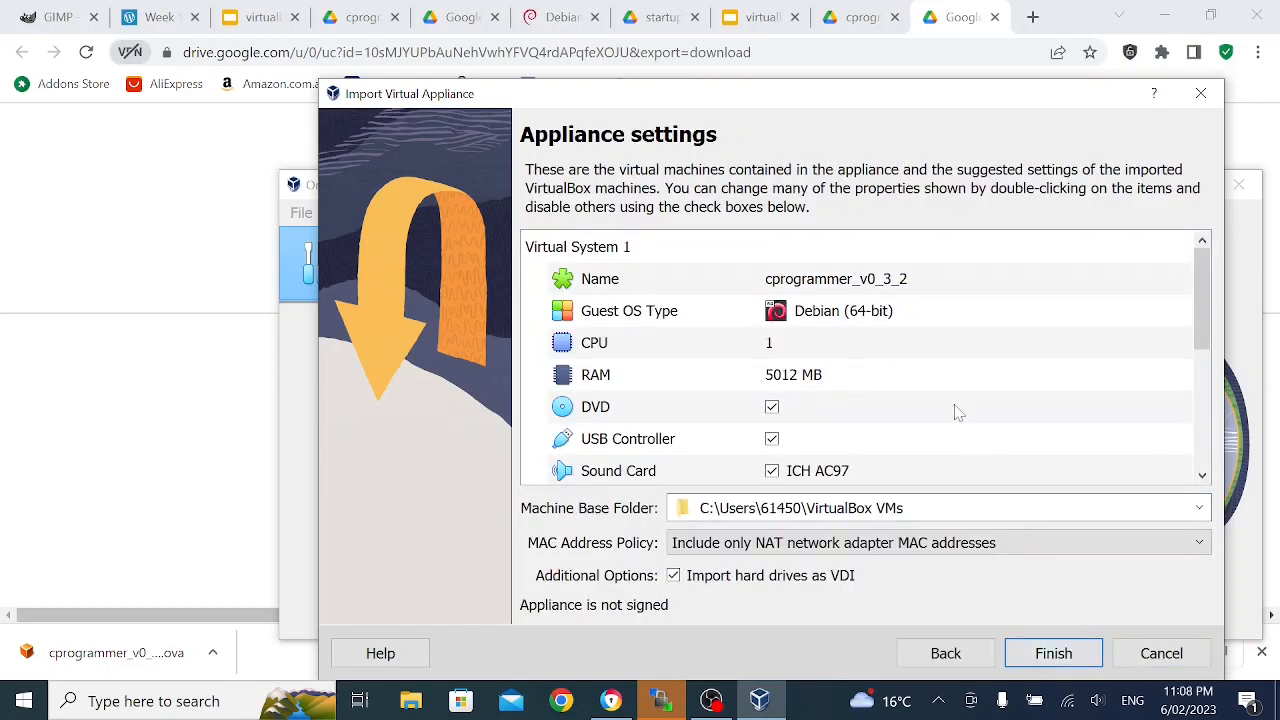
Step: Review the appliance's hardware, storage and base folder settings, keep the VirtualBox VMs folder, and import the appliance
{"action": "scroll", "coordinate": [957, 412], "scroll_direction": "down", "scroll_amount": 5}
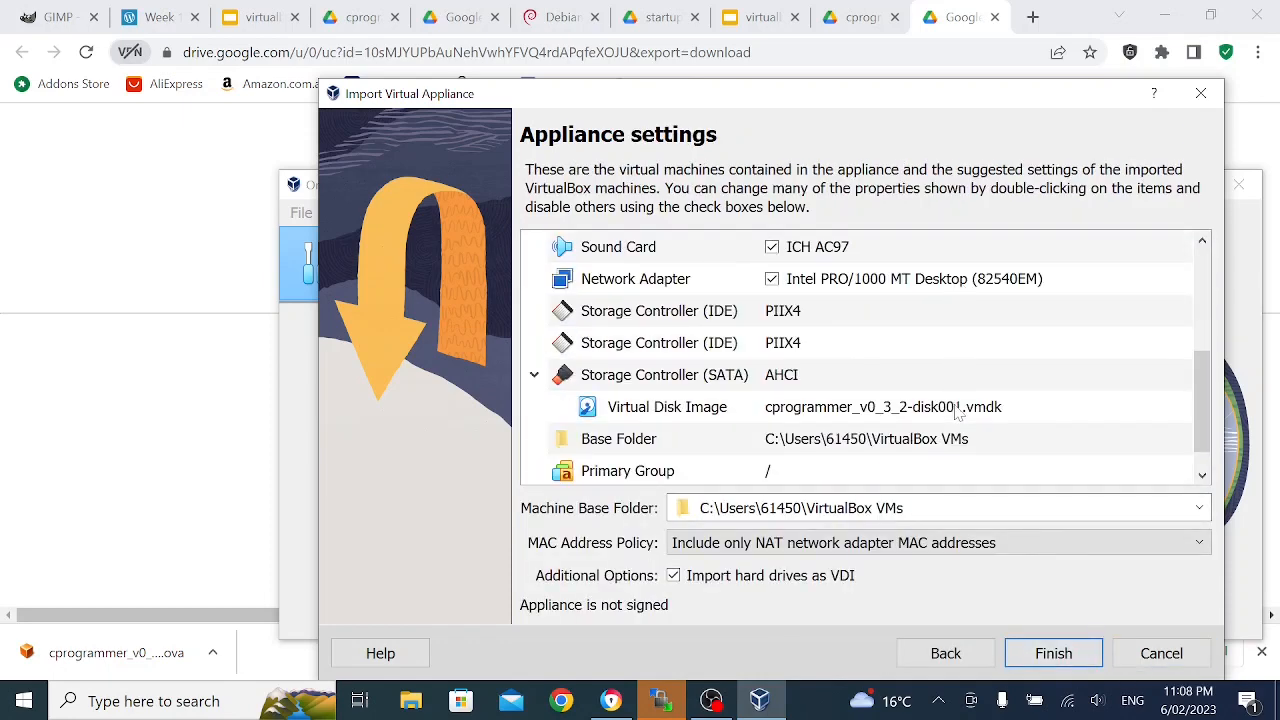
{"action": "scroll", "coordinate": [957, 412], "scroll_direction": "up", "scroll_amount": 2}
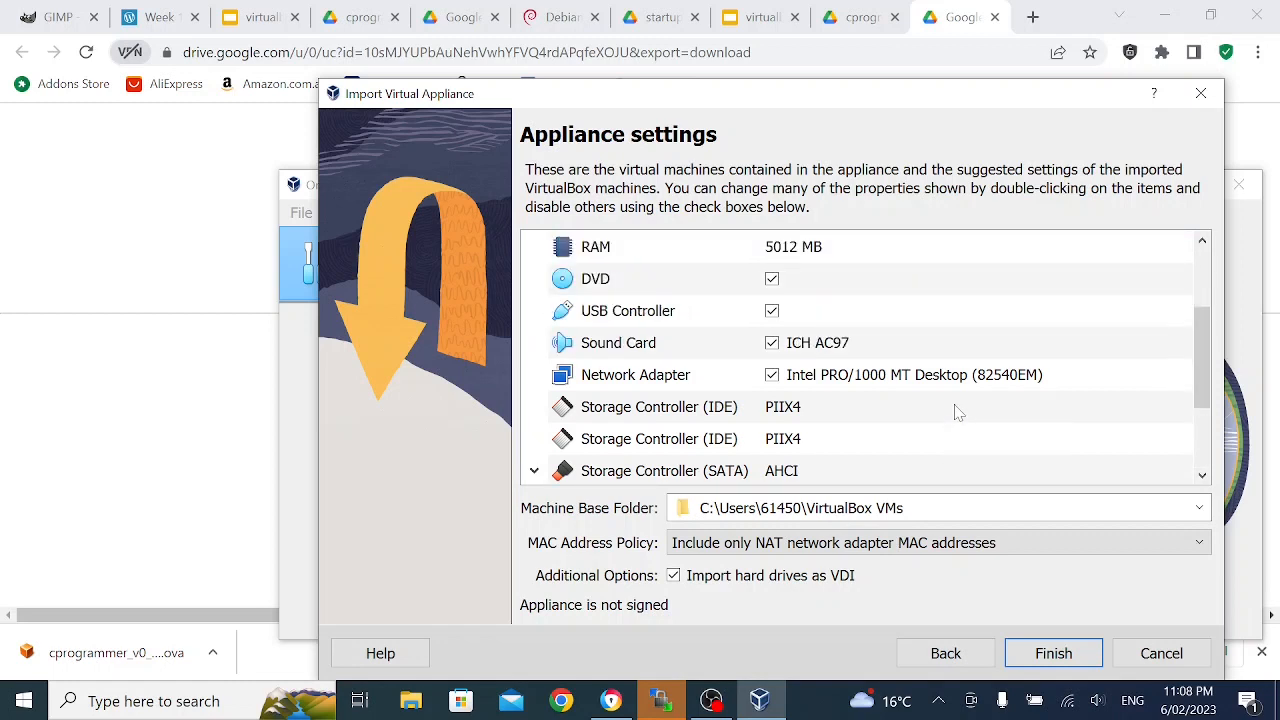
{"action": "scroll", "coordinate": [957, 412], "scroll_direction": "down", "scroll_amount": 2}
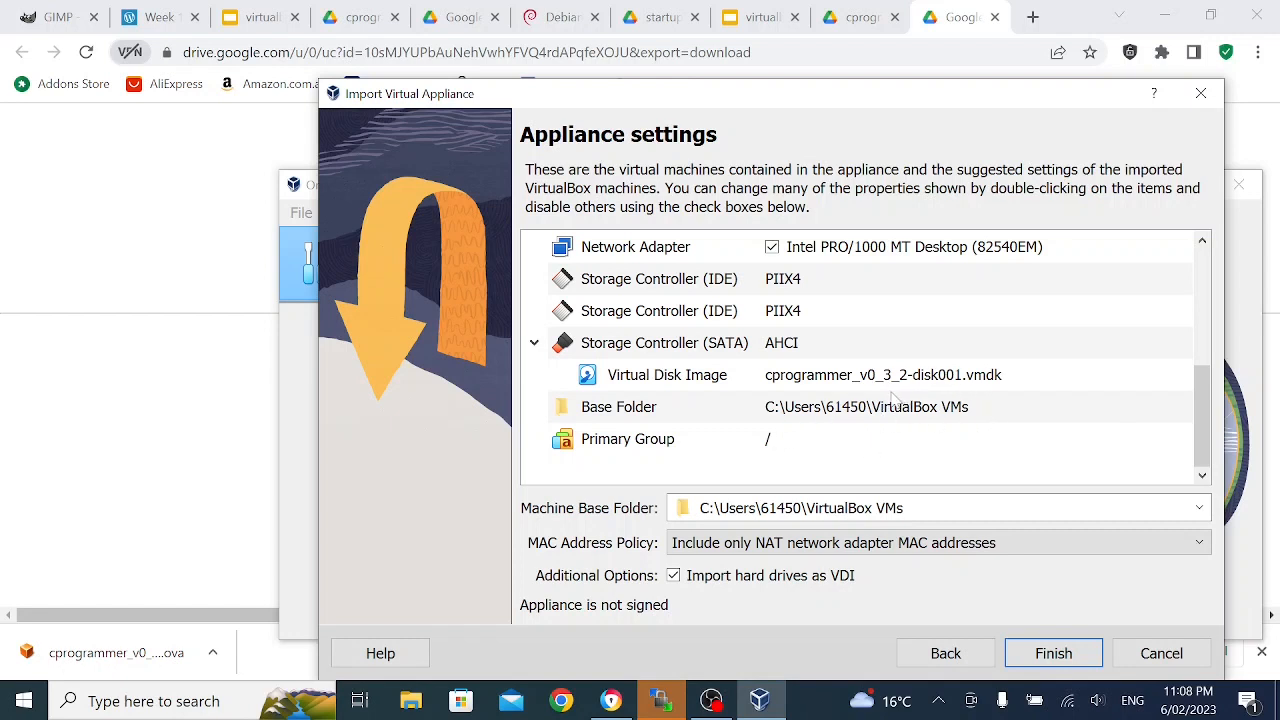
{"action": "double_click", "coordinate": [875, 406]}
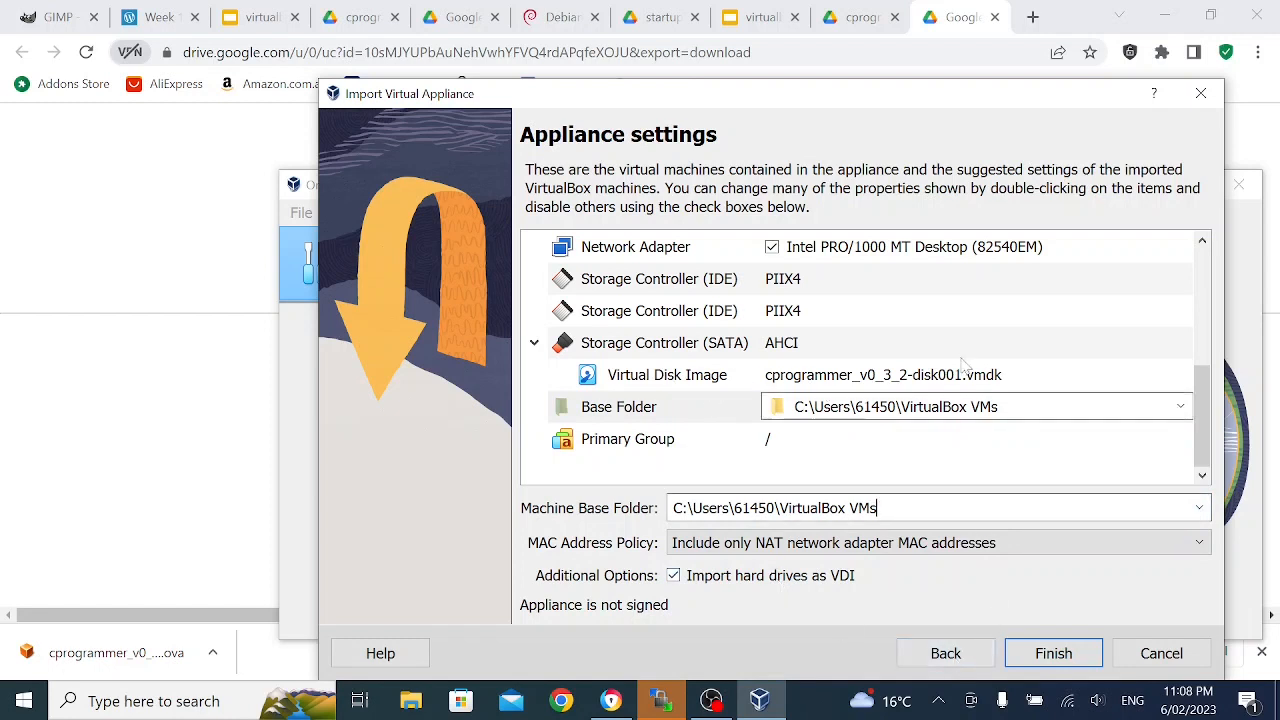
{"action": "left_click", "coordinate": [1053, 653]}
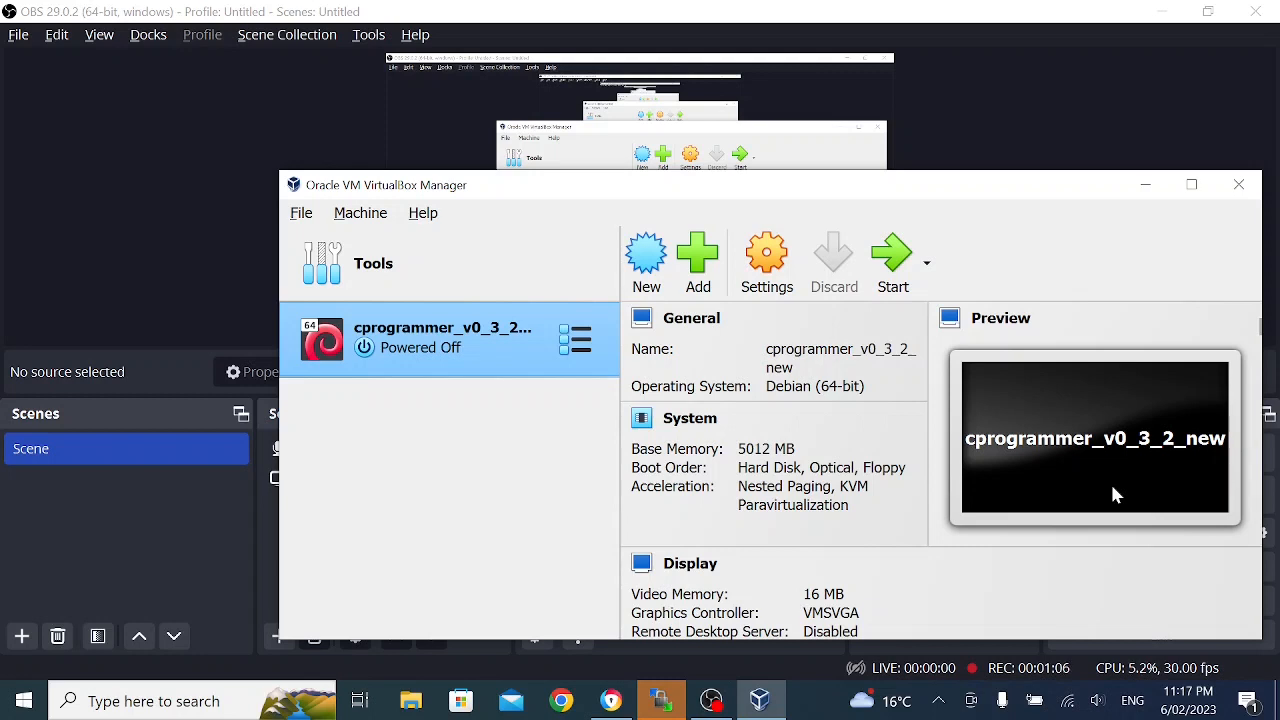
Step: Open the settings of the cprogrammer_v0_3_2_new machine and review its motherboard, processor and acceleration options, keeping 1 CPU
{"action": "left_click", "coordinate": [745, 290]}
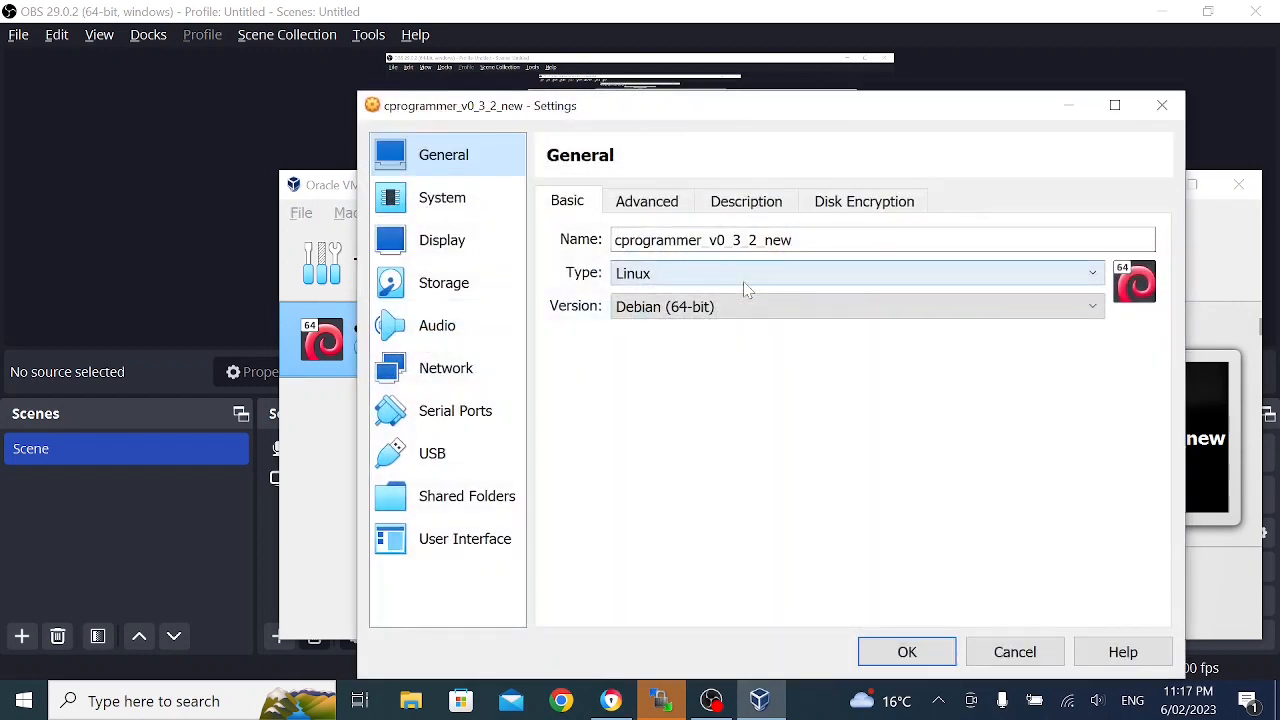
{"action": "left_click", "coordinate": [451, 218]}
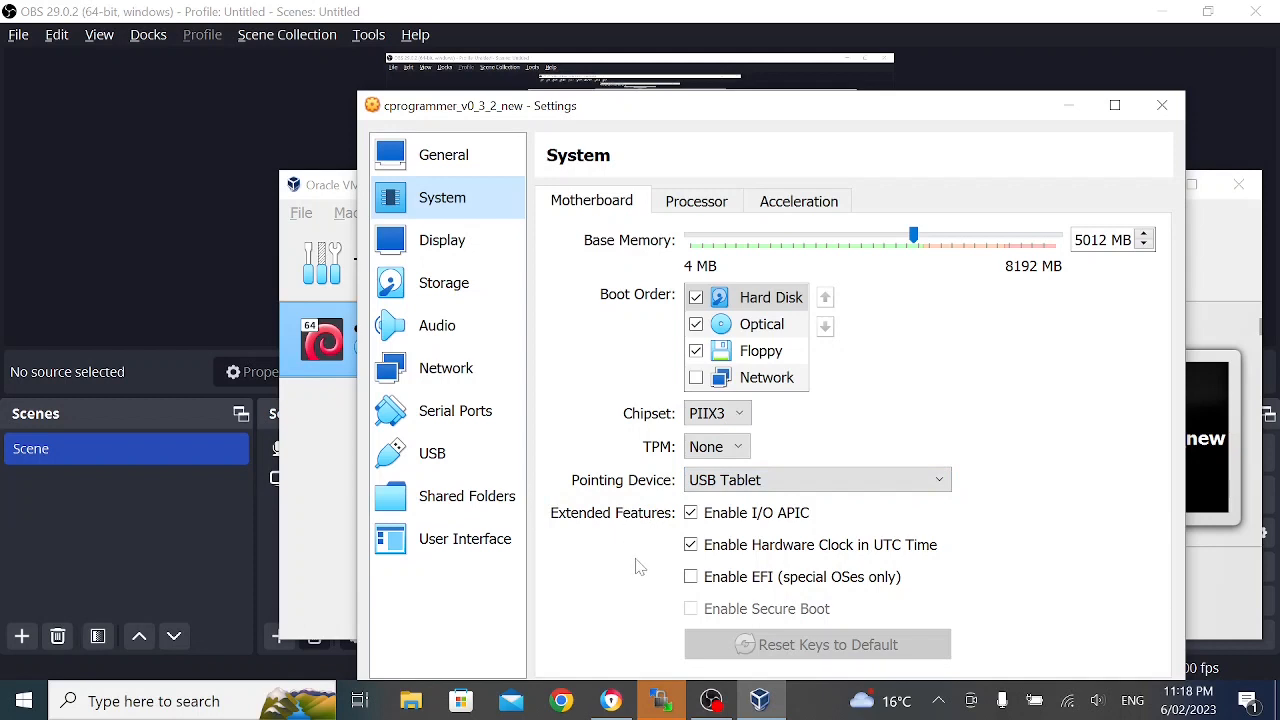
{"action": "left_click", "coordinate": [705, 209]}
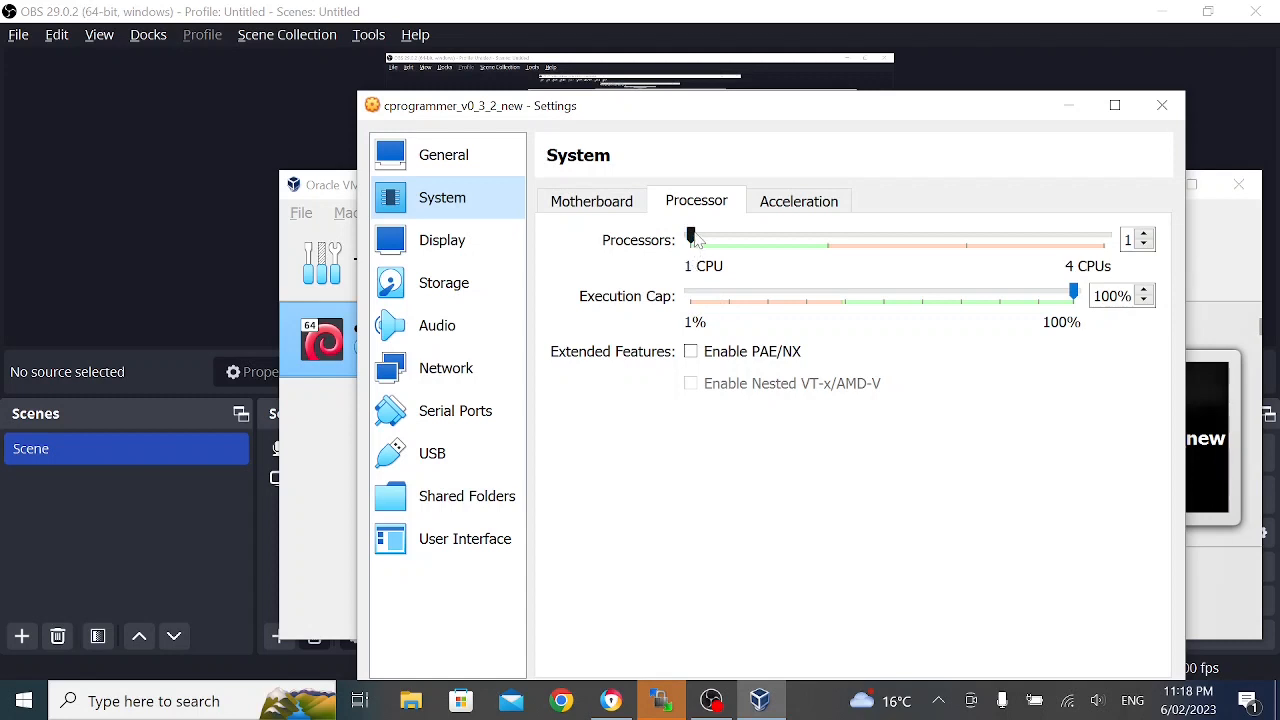
{"action": "mouse_move", "coordinate": [695, 233]}
{"action": "left_mouse_down"}
{"action": "mouse_move", "coordinate": [724, 233]}
{"action": "mouse_move", "coordinate": [690, 238]}
{"action": "left_mouse_up"}
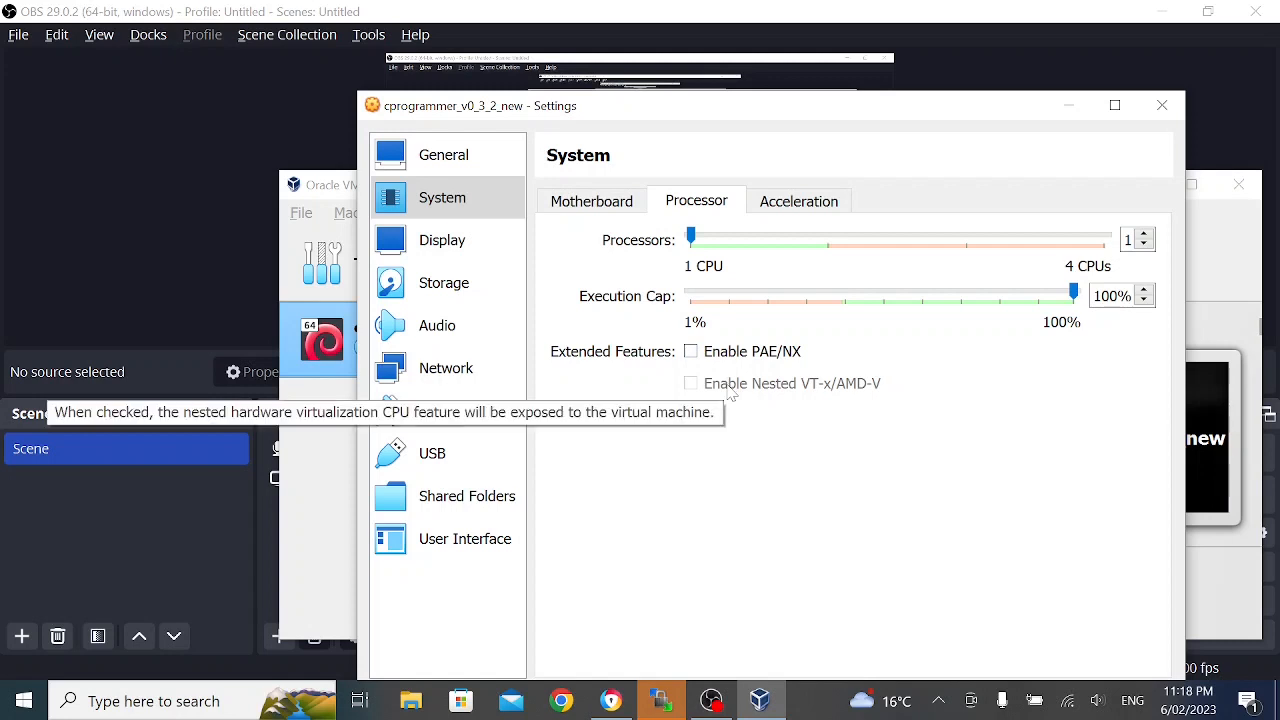
{"action": "left_click", "coordinate": [842, 208]}
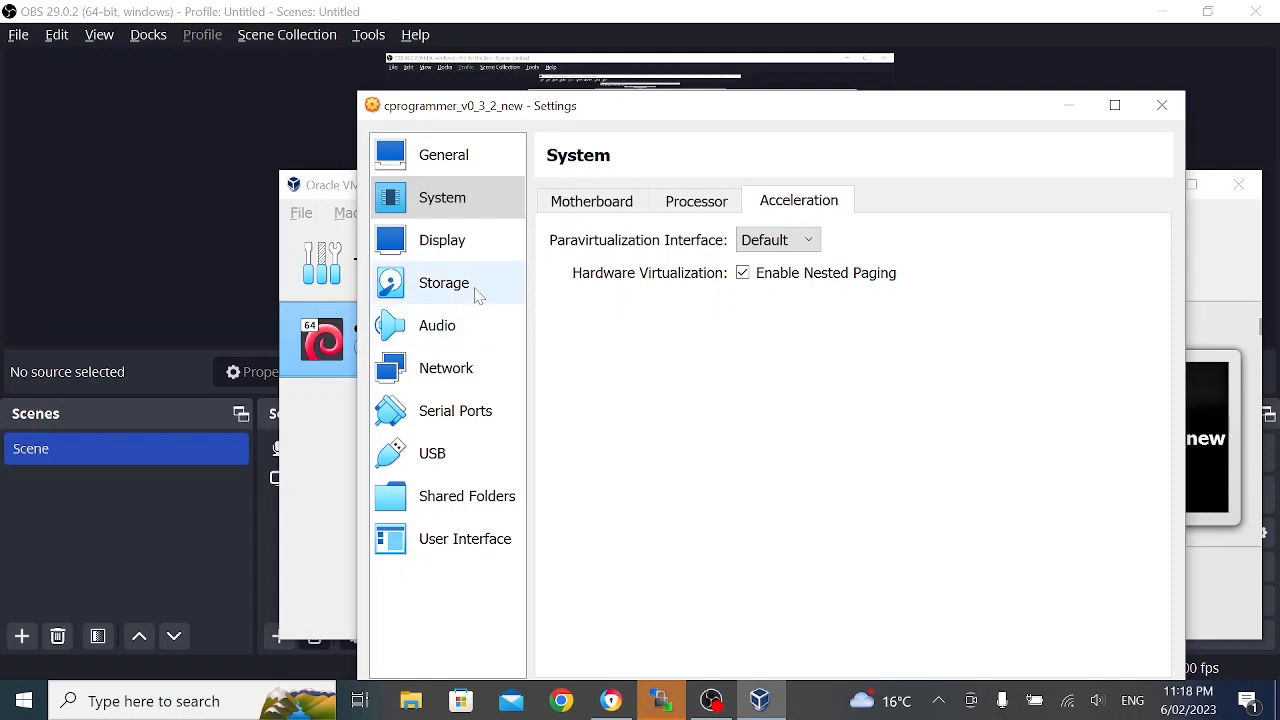
Step: Set the machine's display video memory to 128 MB, check its storage and shared folder settings, and save the configuration
{"action": "left_click", "coordinate": [474, 247]}
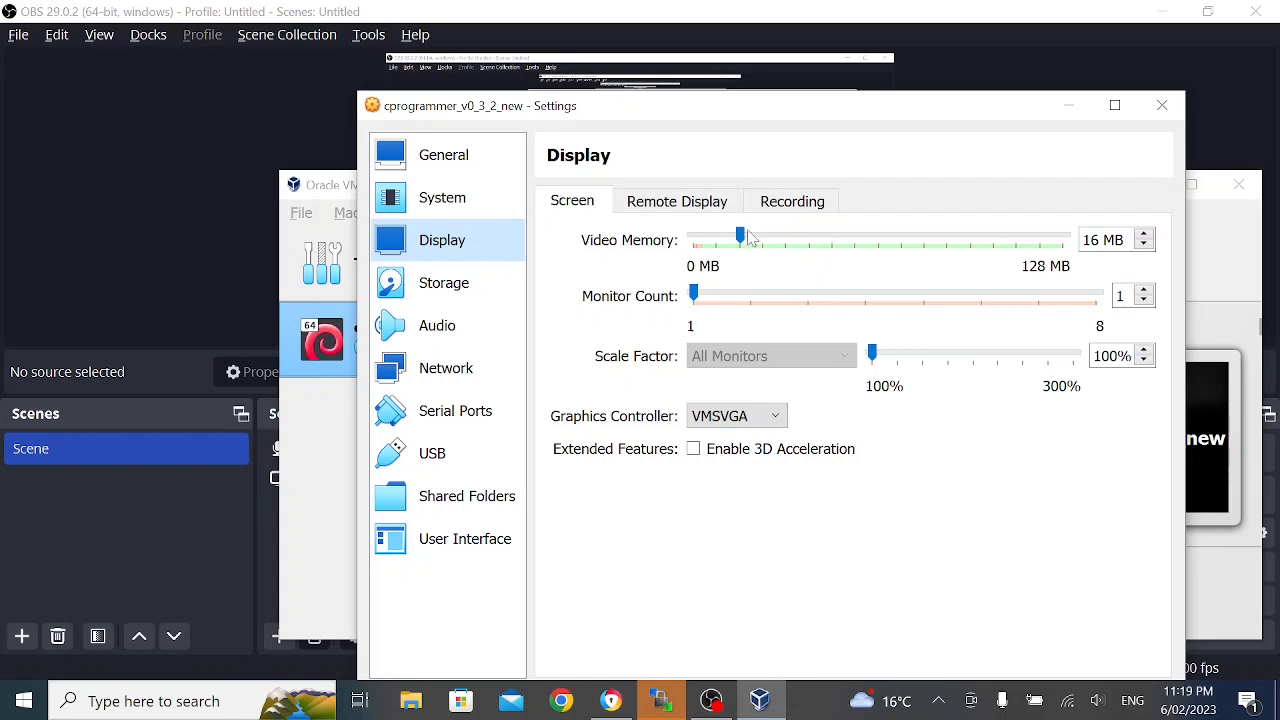
{"action": "left_click_drag", "start_coordinate": [740, 232], "coordinate": [1077, 254]}
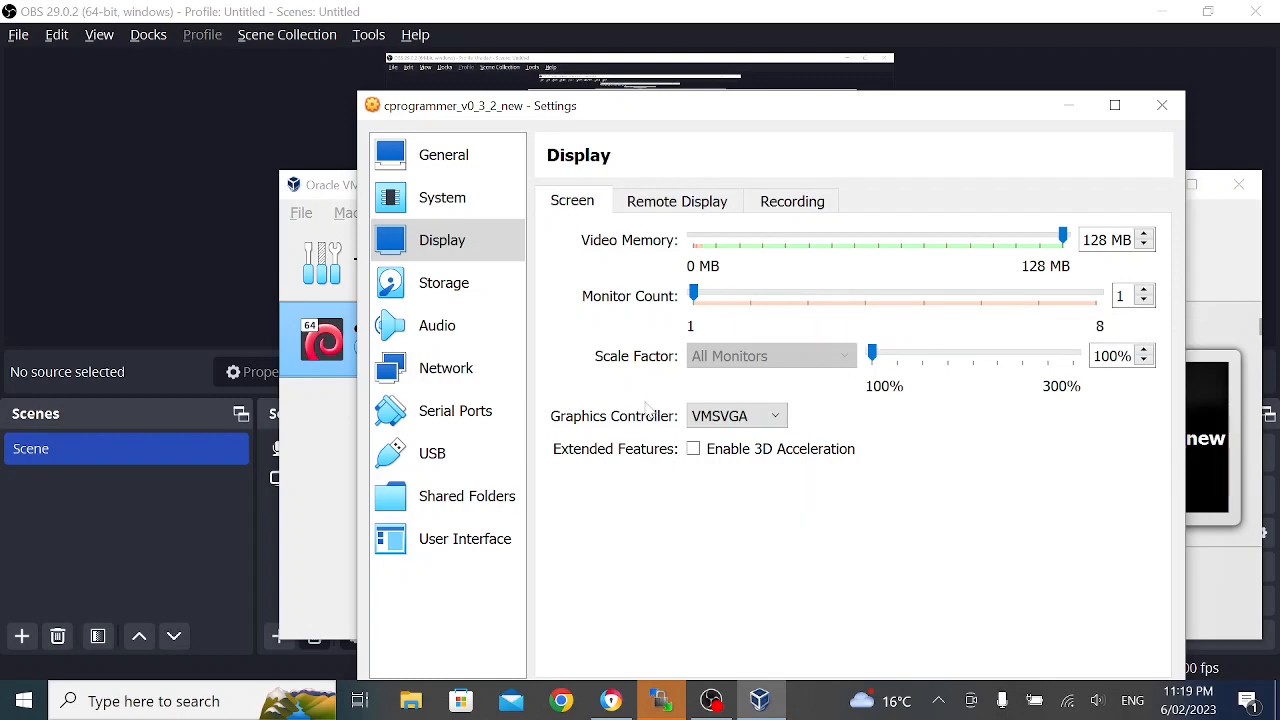
{"action": "left_click", "coordinate": [458, 289]}
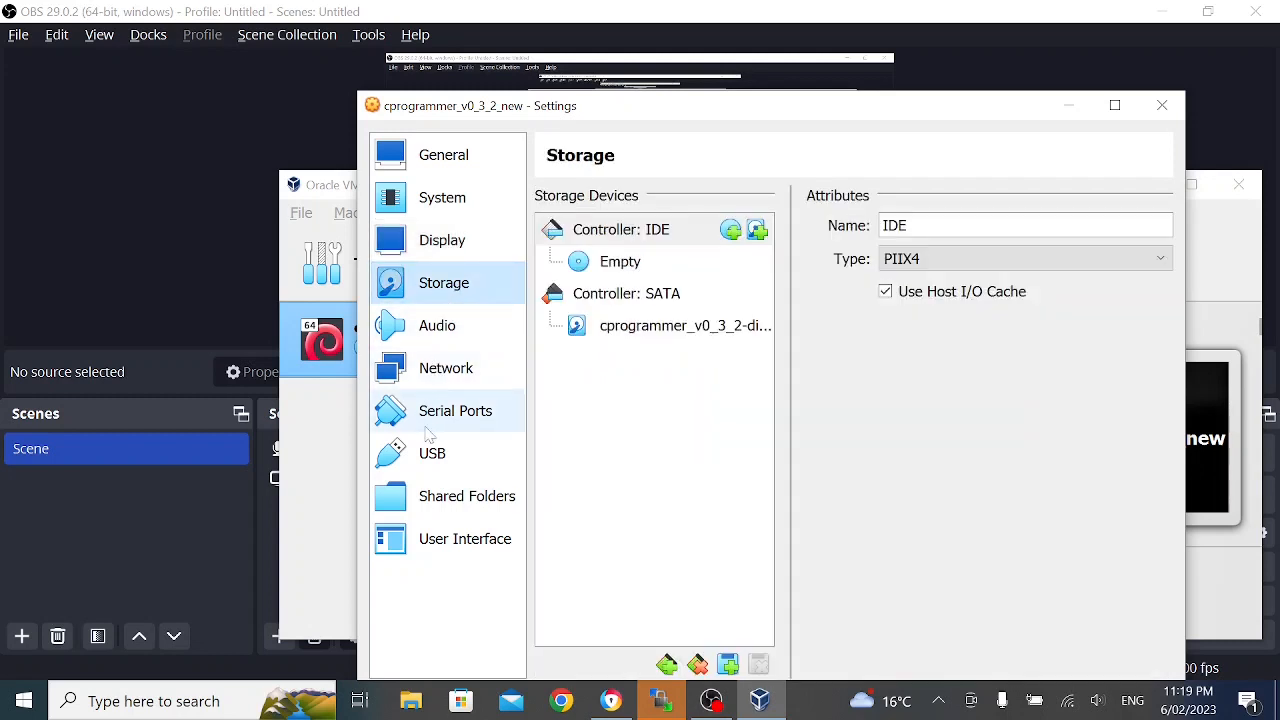
{"action": "left_click", "coordinate": [424, 496]}
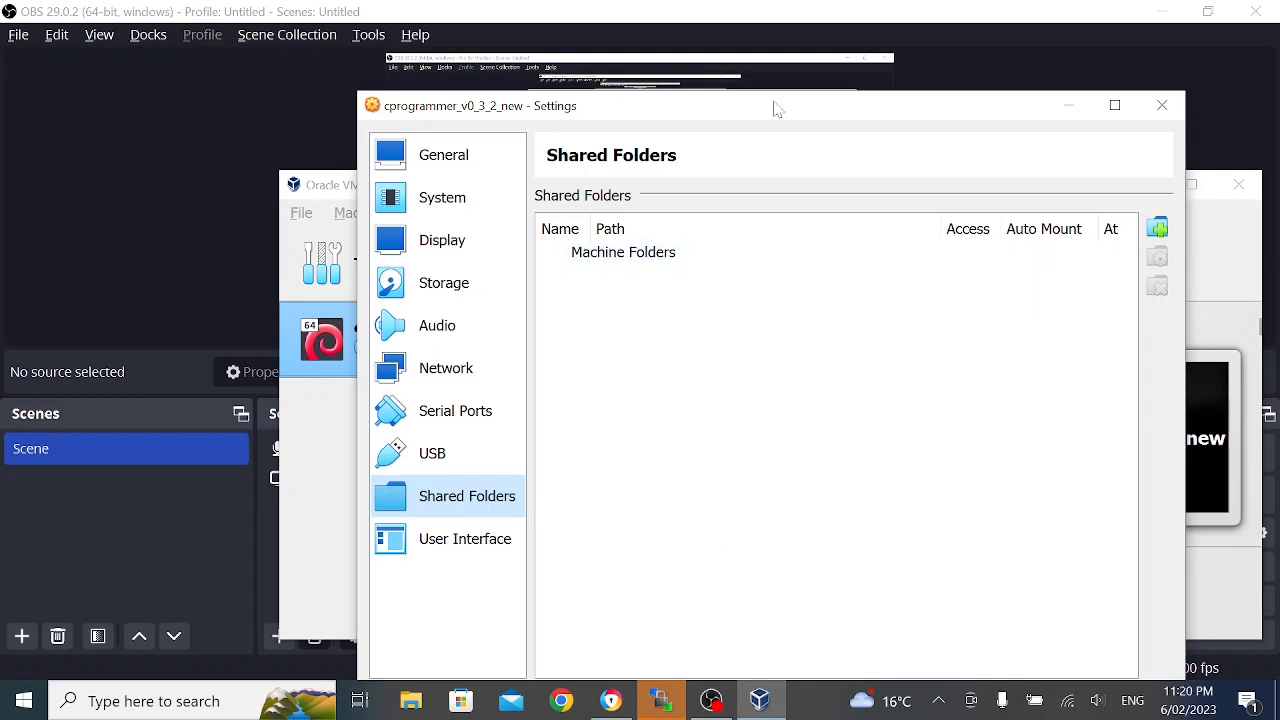
{"action": "left_click_drag", "start_coordinate": [758, 112], "coordinate": [722, 79]}
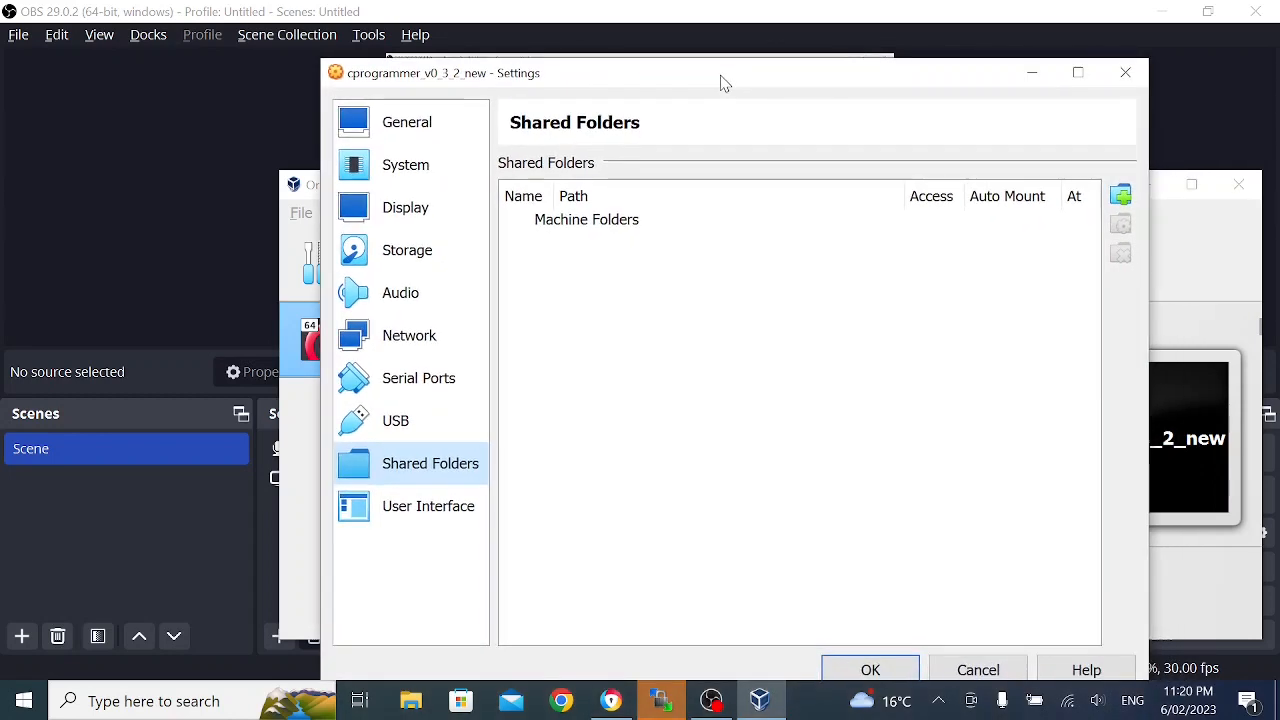
{"action": "left_click", "coordinate": [891, 669]}
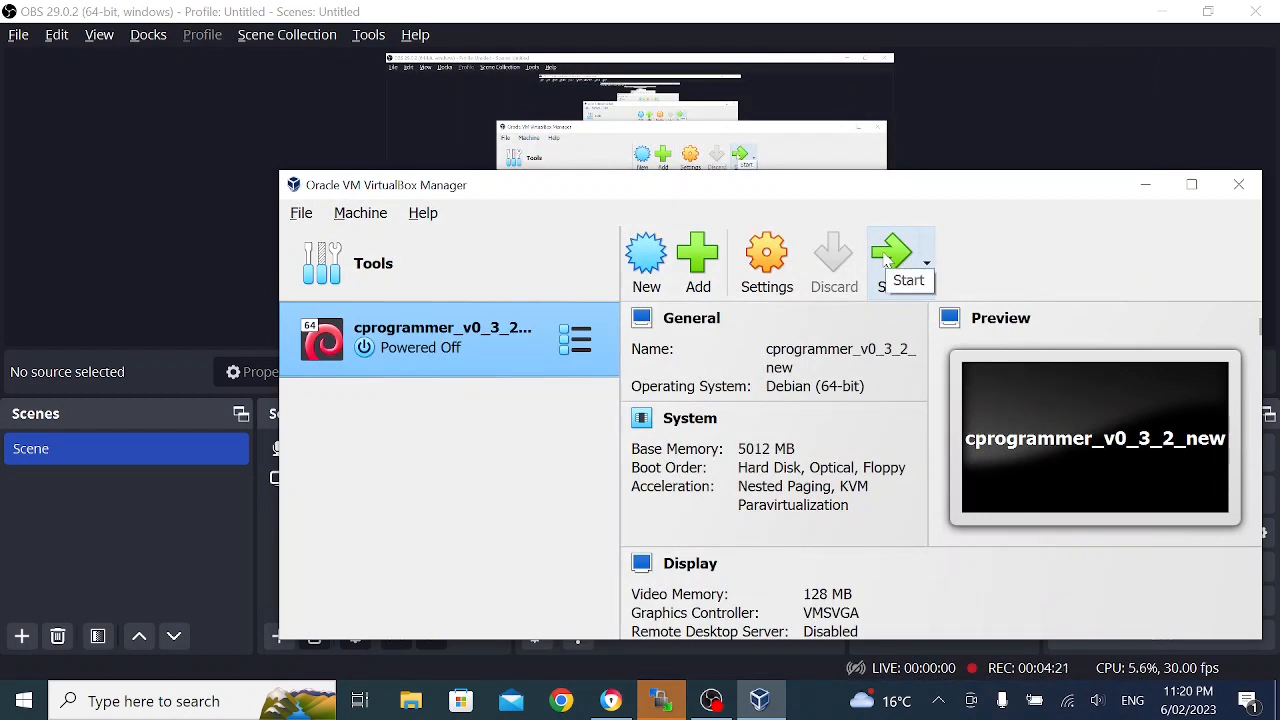
Step: Start the cprogrammer_v0_3_2_new virtual machine
{"action": "left_click", "coordinate": [887, 259]}
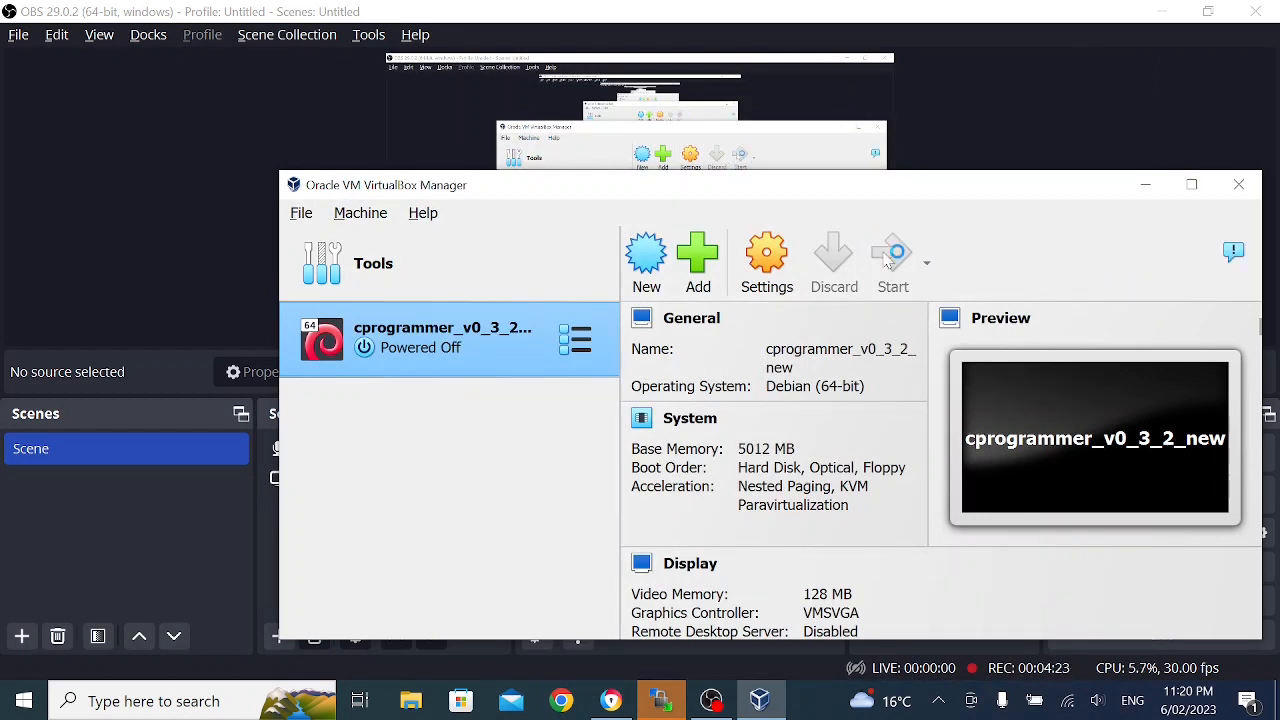